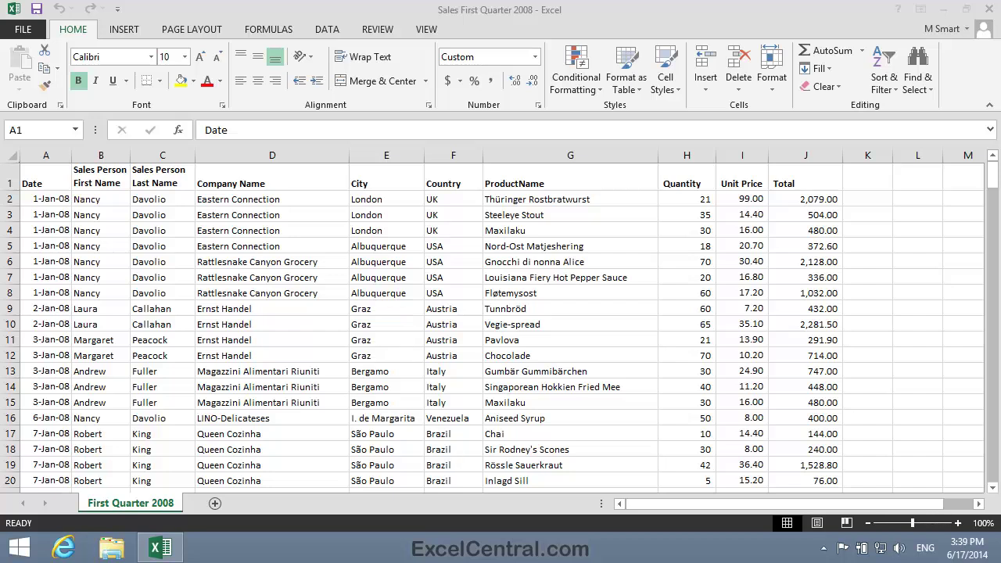
Step: Insert a new blank worksheet and rename its tab to January
{"action": "left_click_drag", "start_coordinate": [992, 176], "coordinate": [954, 138]}
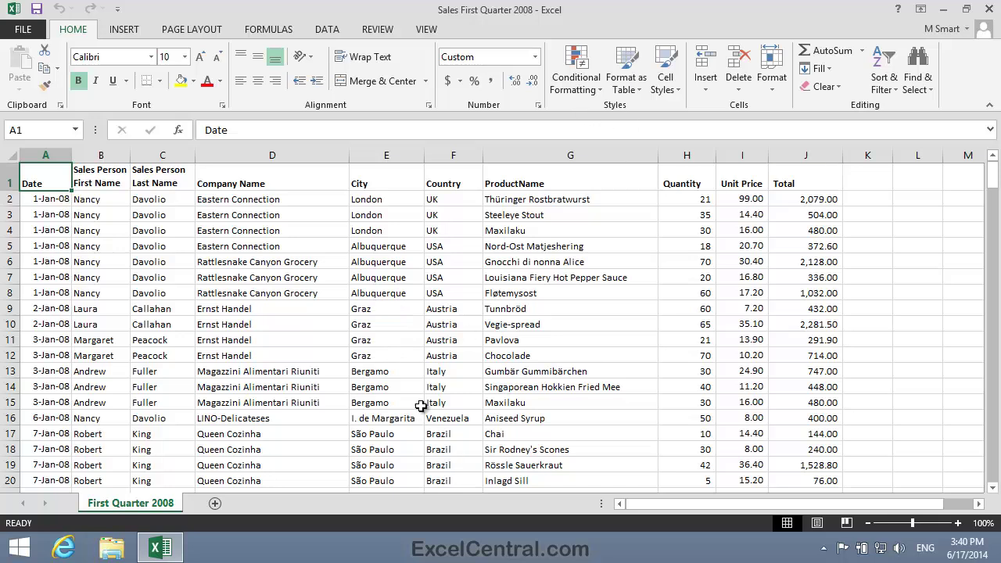
{"action": "left_click", "coordinate": [216, 504]}
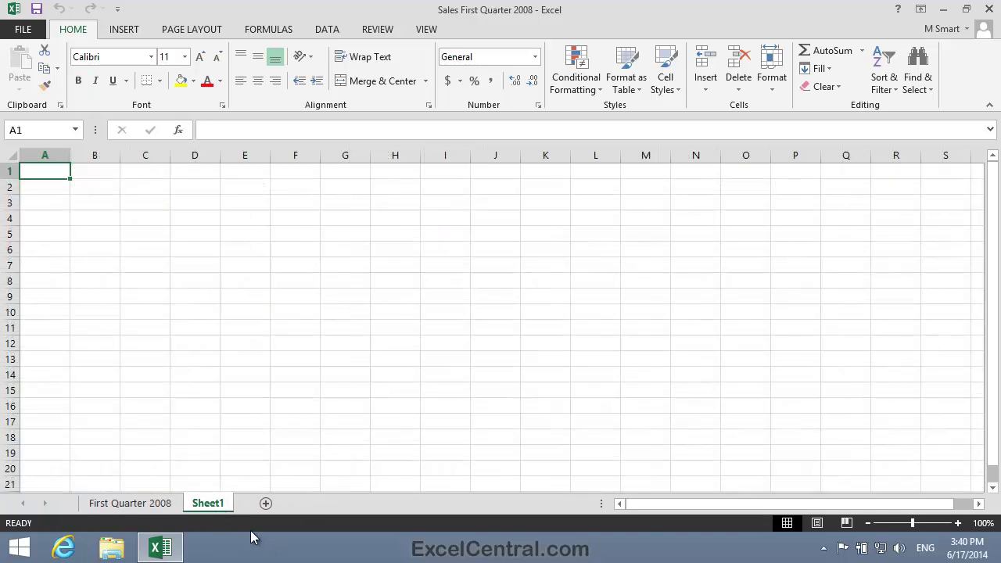
{"action": "double_click", "coordinate": [215, 503]}
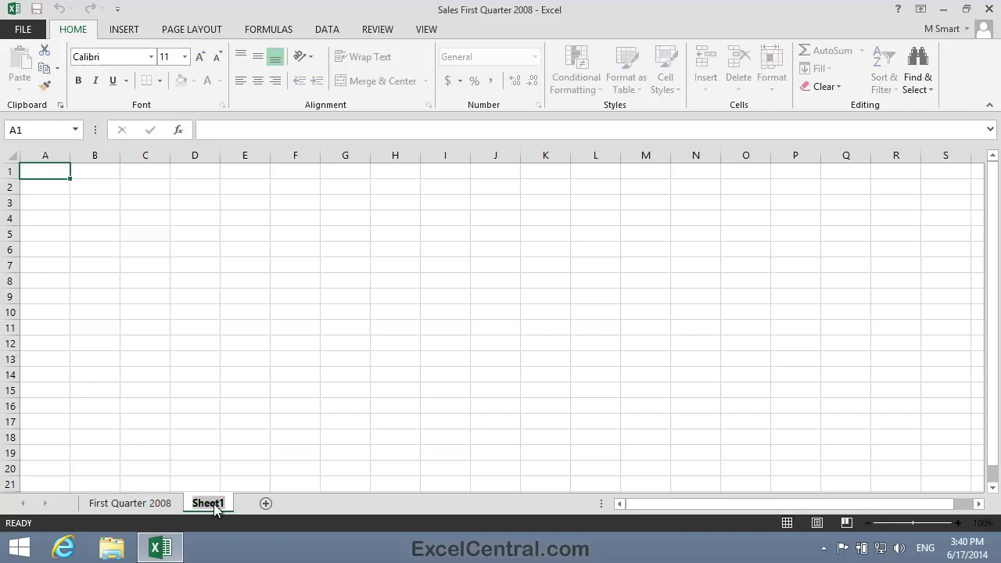
{"action": "type", "text": "January"}
{"action": "key", "text": "Return"}
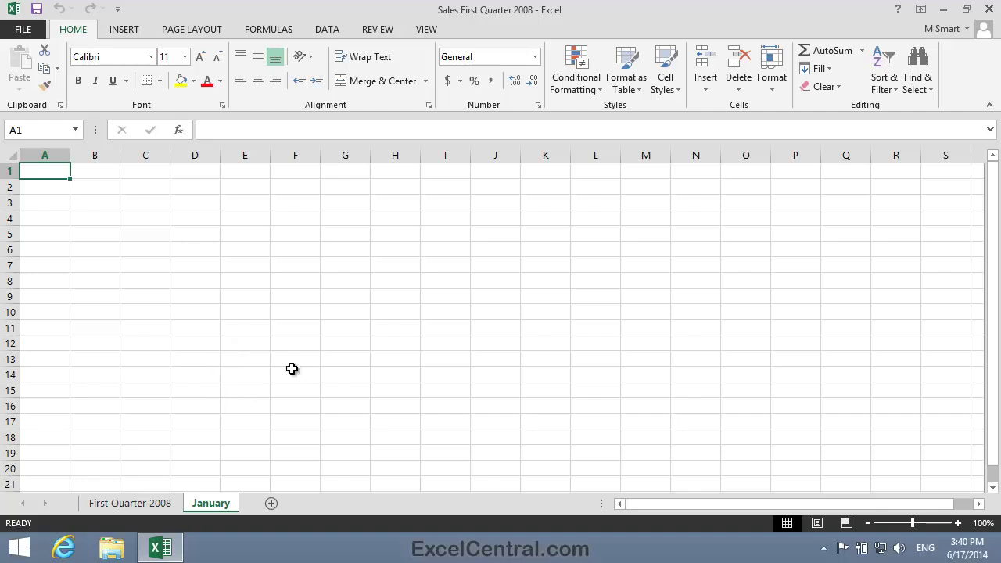
Step: Copy every cell of First Quarter 2008 and paste it at cell A1 of January
{"action": "left_click", "coordinate": [145, 505]}
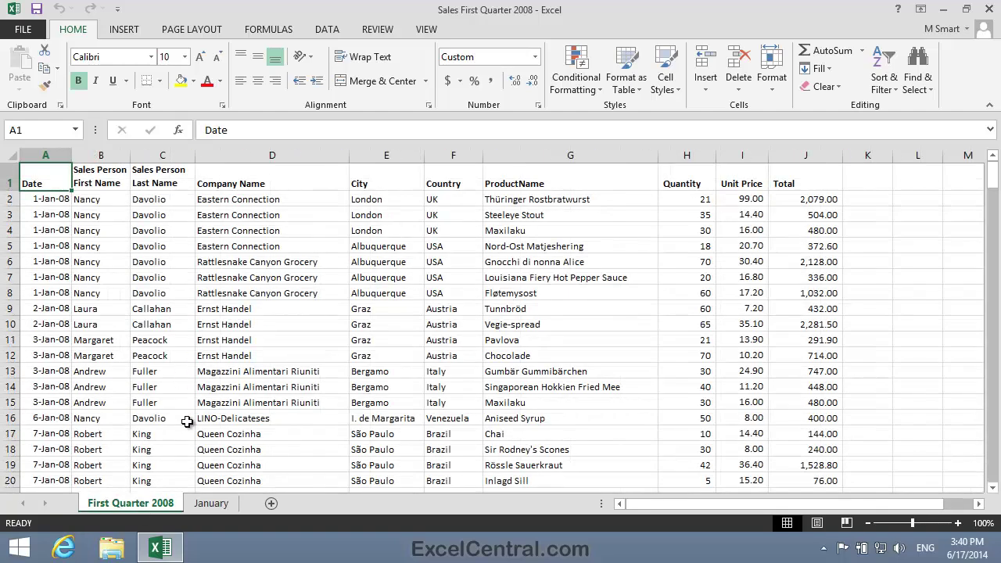
{"action": "left_click", "coordinate": [212, 505]}
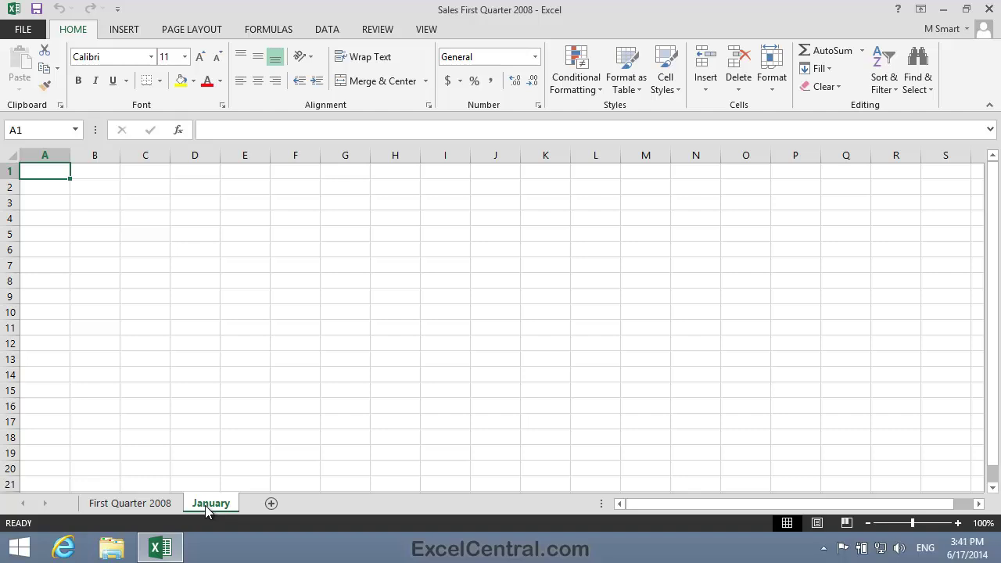
{"action": "left_click", "coordinate": [127, 504]}
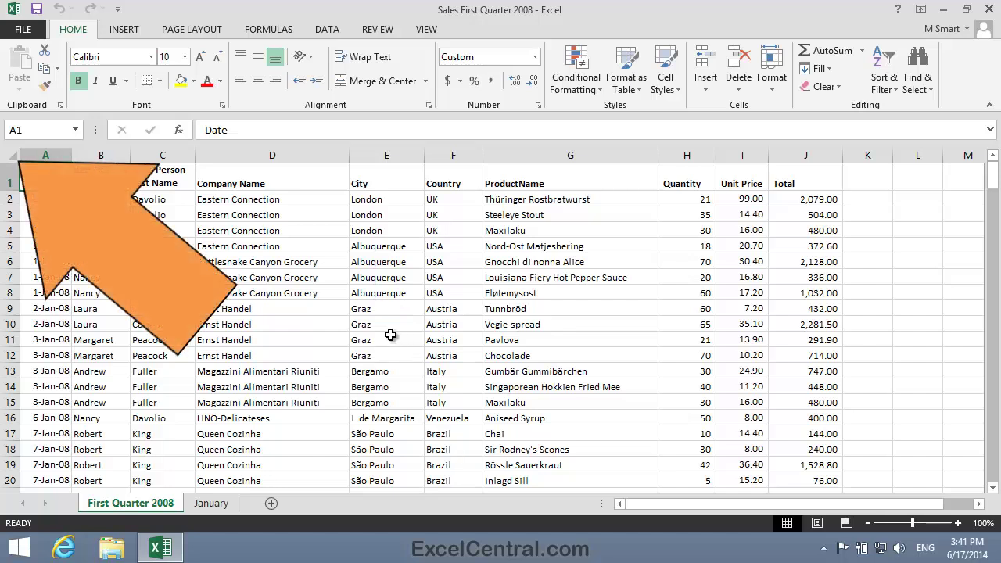
{"action": "left_click", "coordinate": [9, 158]}
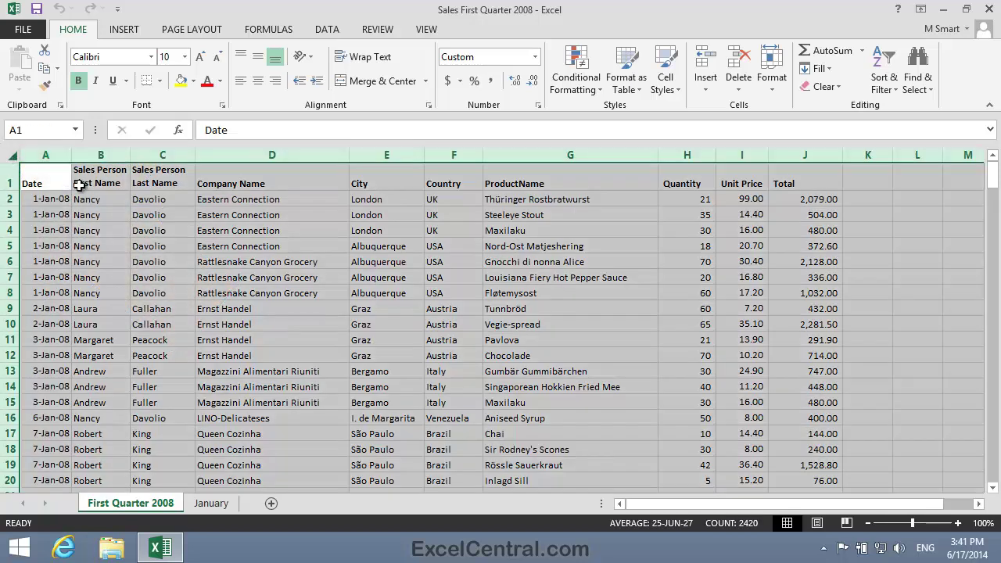
{"action": "right_click", "coordinate": [327, 244]}
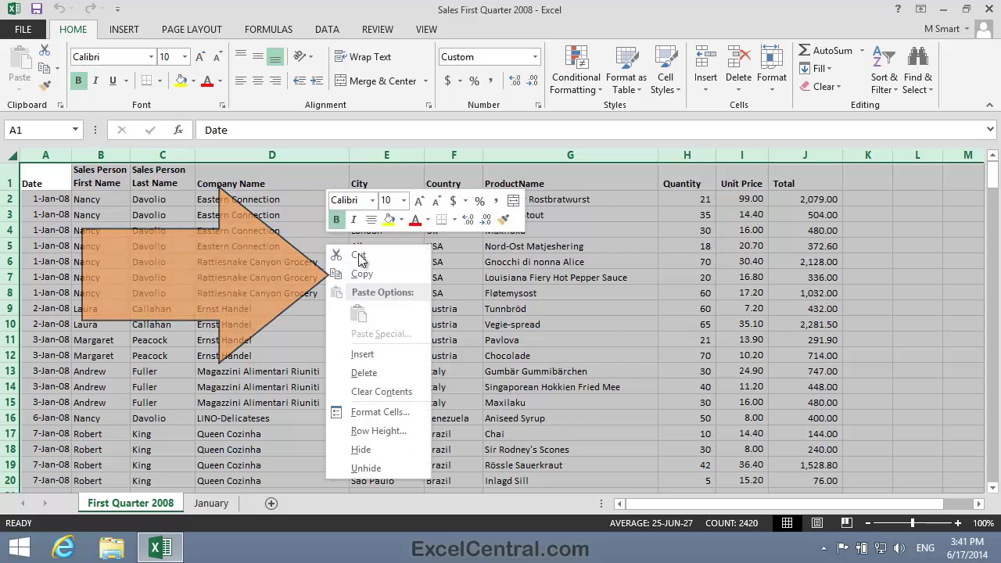
{"action": "left_click", "coordinate": [345, 274]}
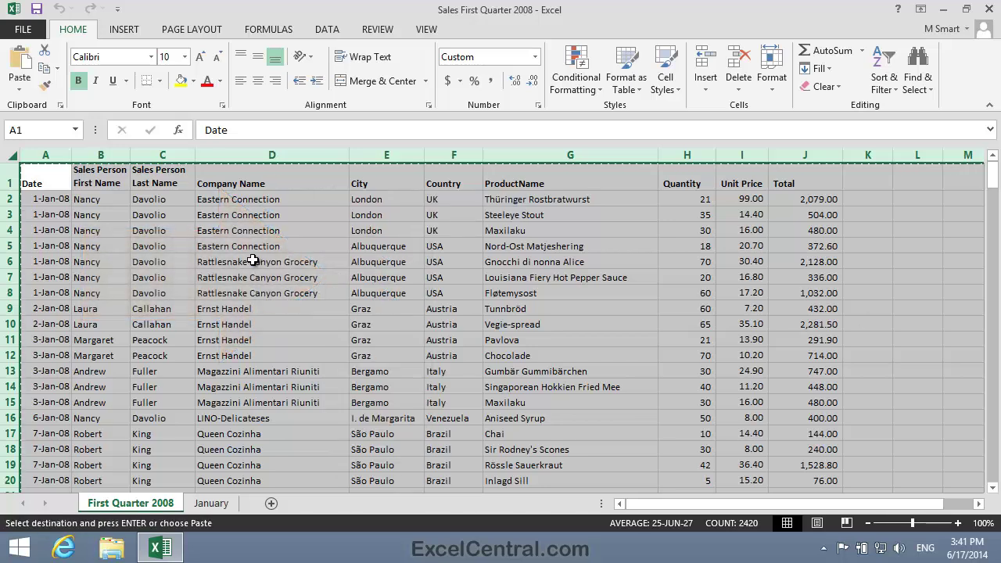
{"action": "left_click", "coordinate": [212, 503]}
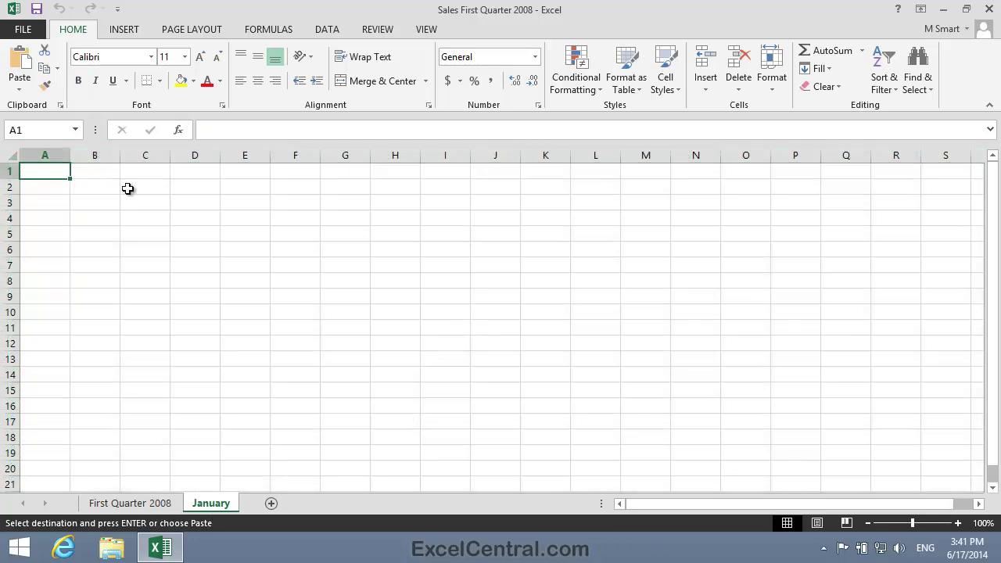
{"action": "right_click", "coordinate": [50, 173]}
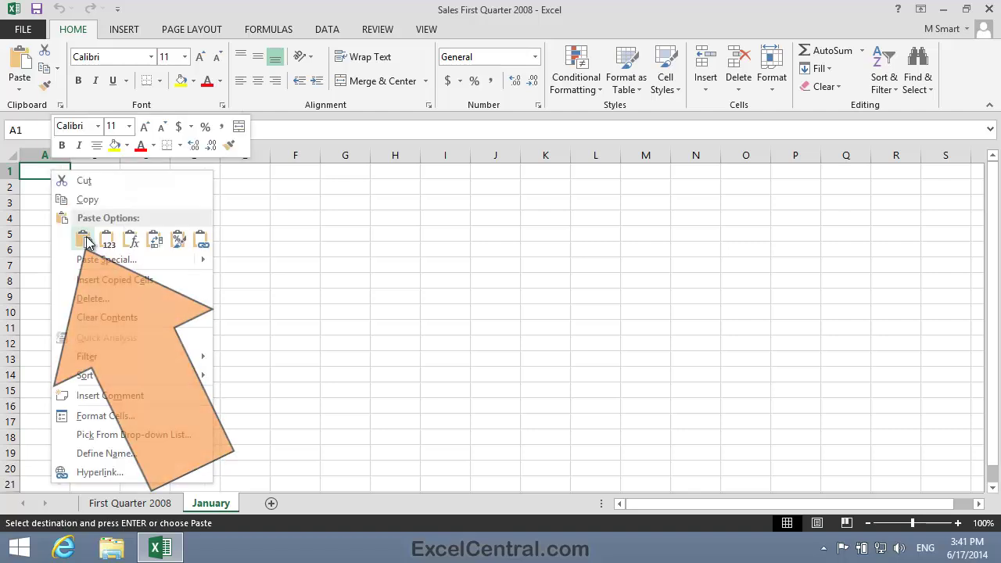
{"action": "key", "text": "Escape"}
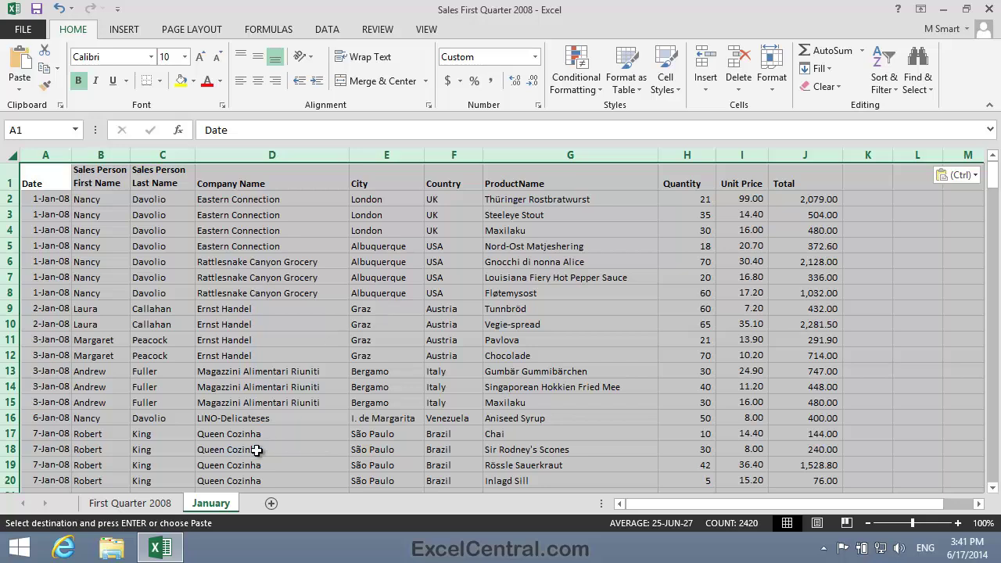
Step: Use Move or Copy with Create a copy and (move to end) to duplicate First Quarter 2008
{"action": "right_click", "coordinate": [151, 504]}
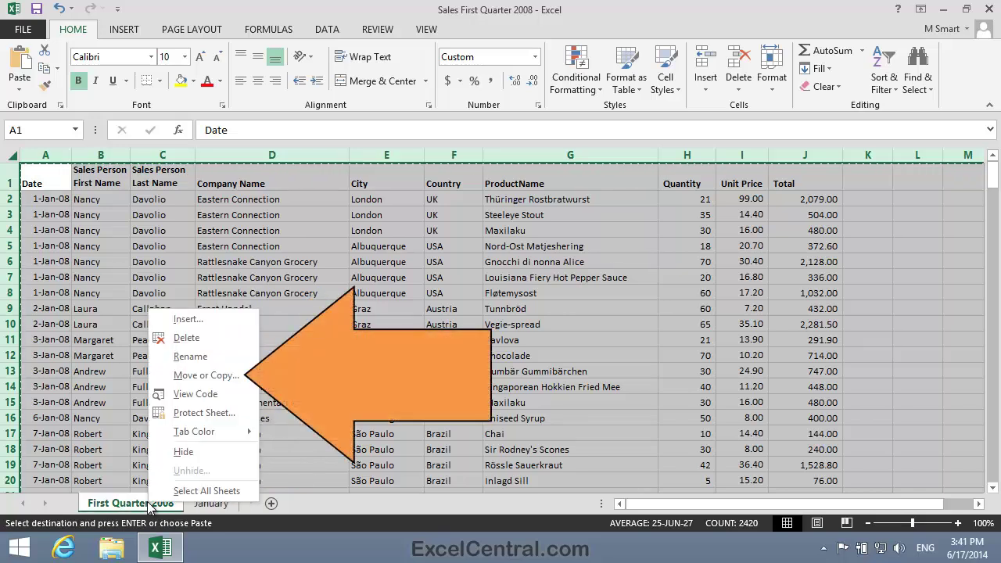
{"action": "left_click", "coordinate": [205, 376]}
{"action": "left_click_drag", "start_coordinate": [305, 251], "coordinate": [427, 196]}
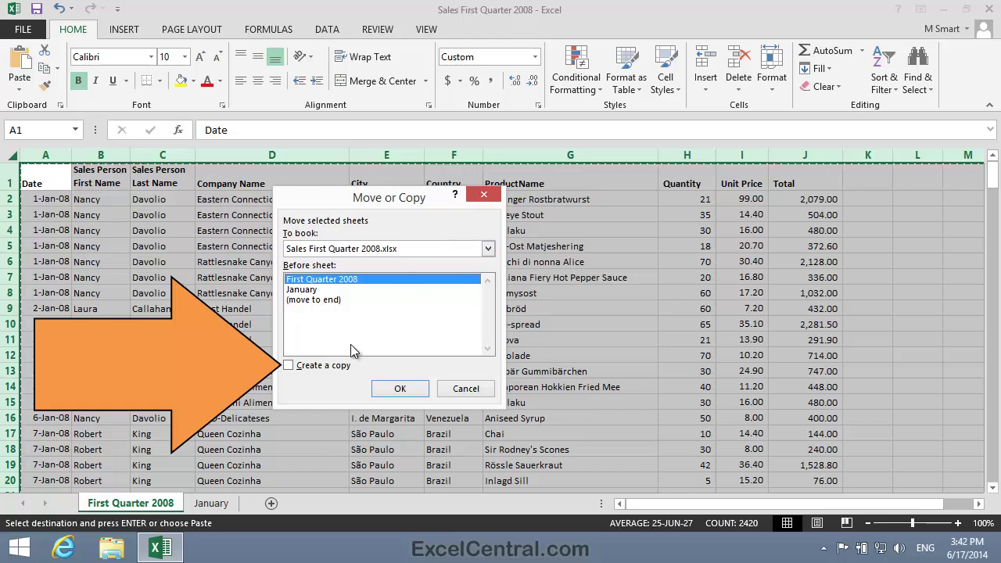
{"action": "left_click", "coordinate": [289, 366]}
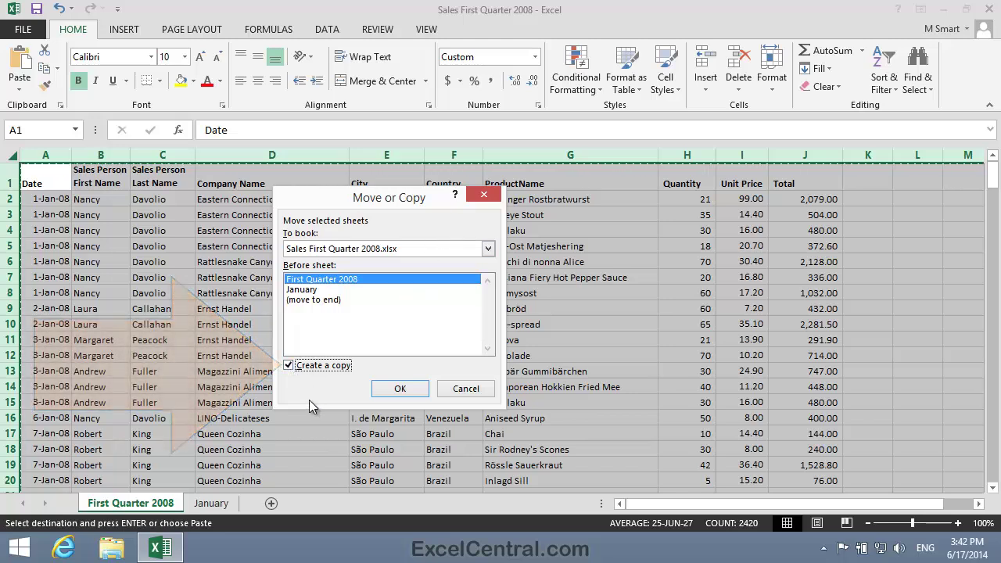
{"action": "left_click", "coordinate": [326, 300]}
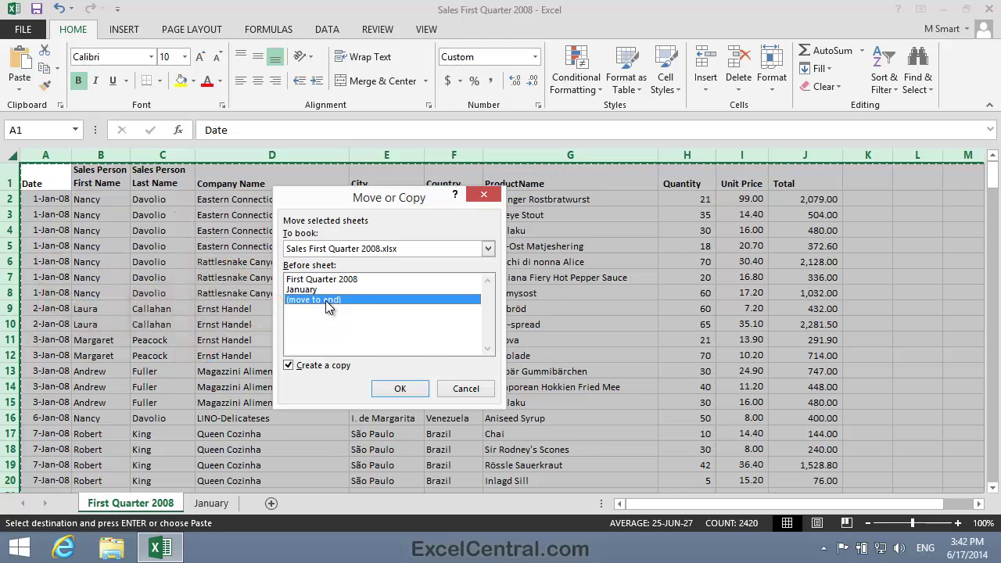
{"action": "left_click", "coordinate": [401, 388]}
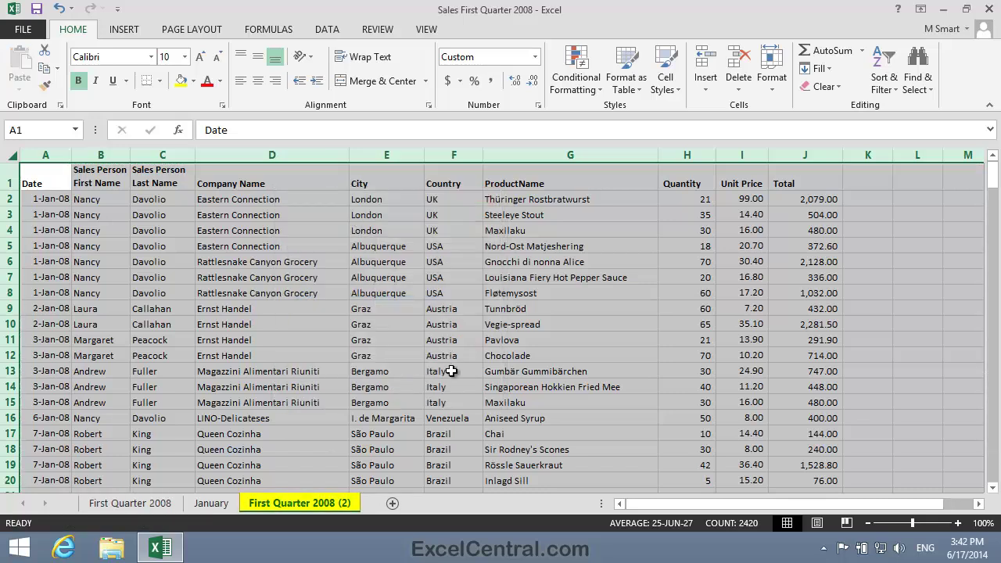
Step: Rename the First Quarter 2008 (2) sheet to February
{"action": "double_click", "coordinate": [303, 503]}
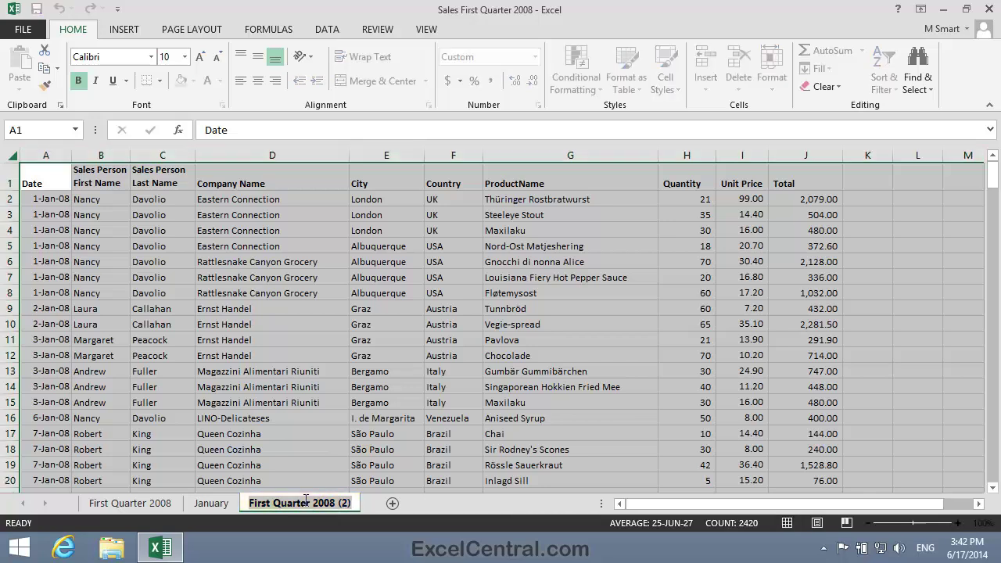
{"action": "type", "text": "Februa"}
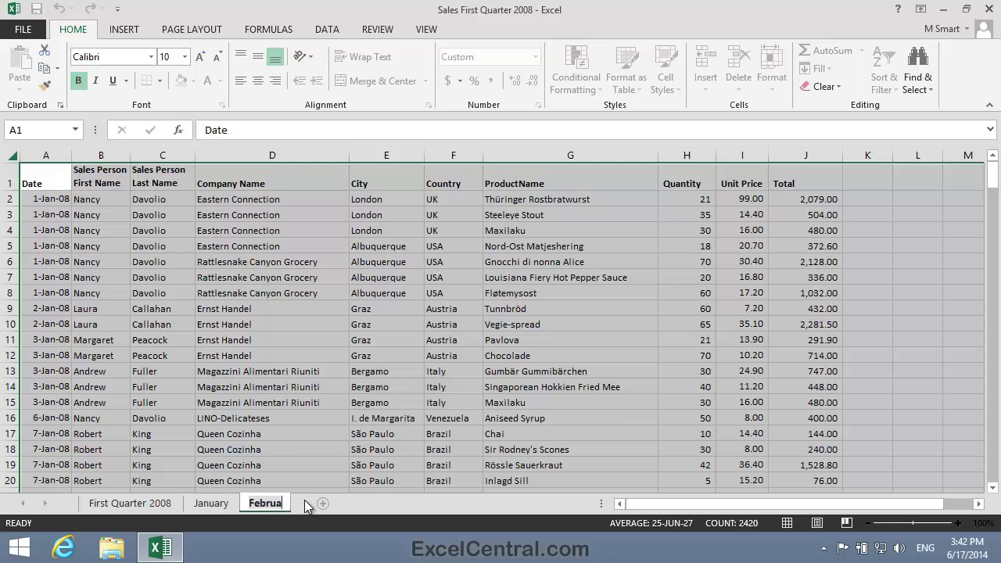
{"action": "type", "text": "ry"}
{"action": "key", "text": "Return"}
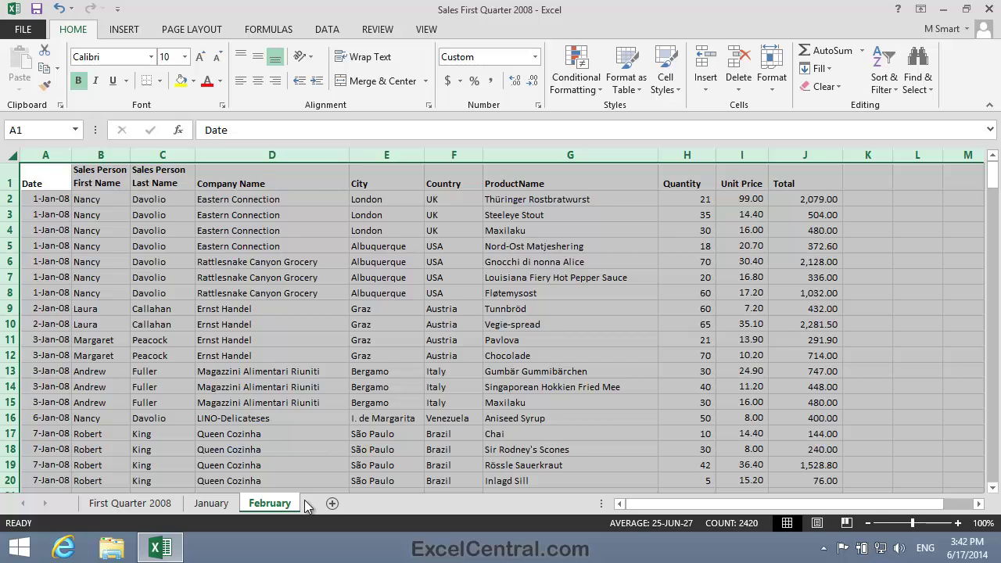
Step: Ctrl-drag a copy of First Quarter 2008 after February and name it March
{"action": "left_click", "coordinate": [135, 503]}
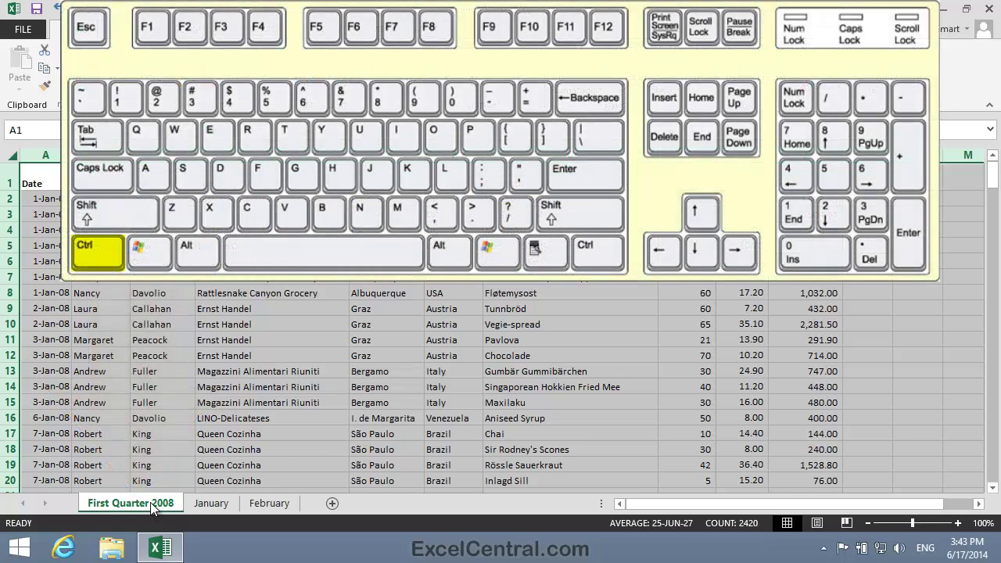
{"action": "left_click_drag", "start_coordinate": [153, 508], "coordinate": [204, 487]}
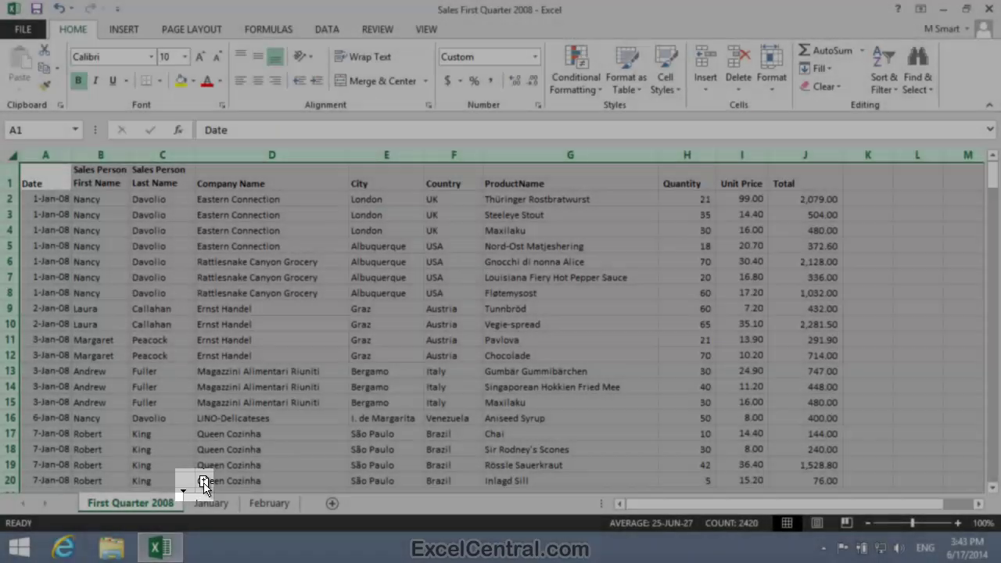
{"action": "left_click_drag", "start_coordinate": [203, 483], "coordinate": [339, 479]}
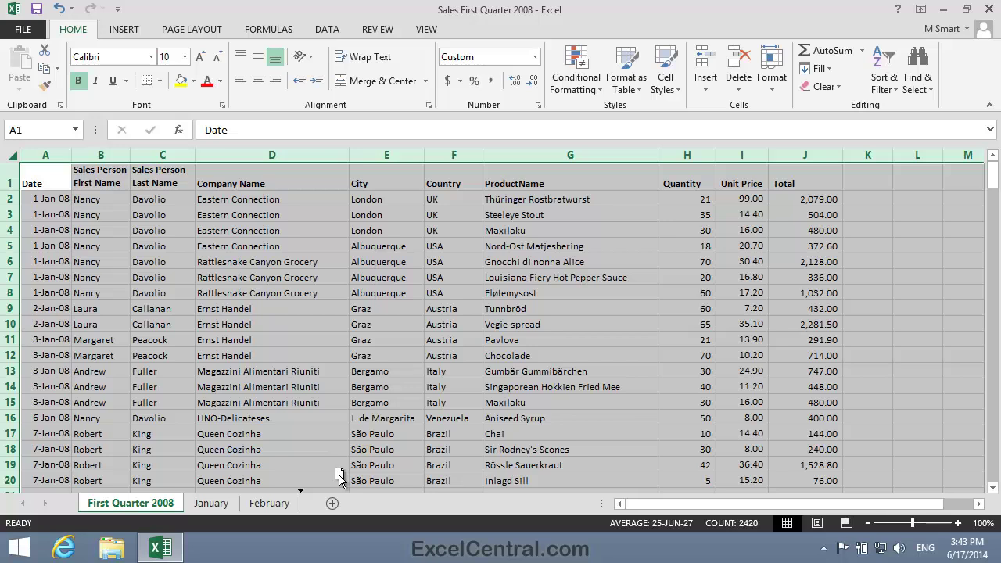
{"action": "left_click_drag", "start_coordinate": [339, 474], "coordinate": [339, 474]}
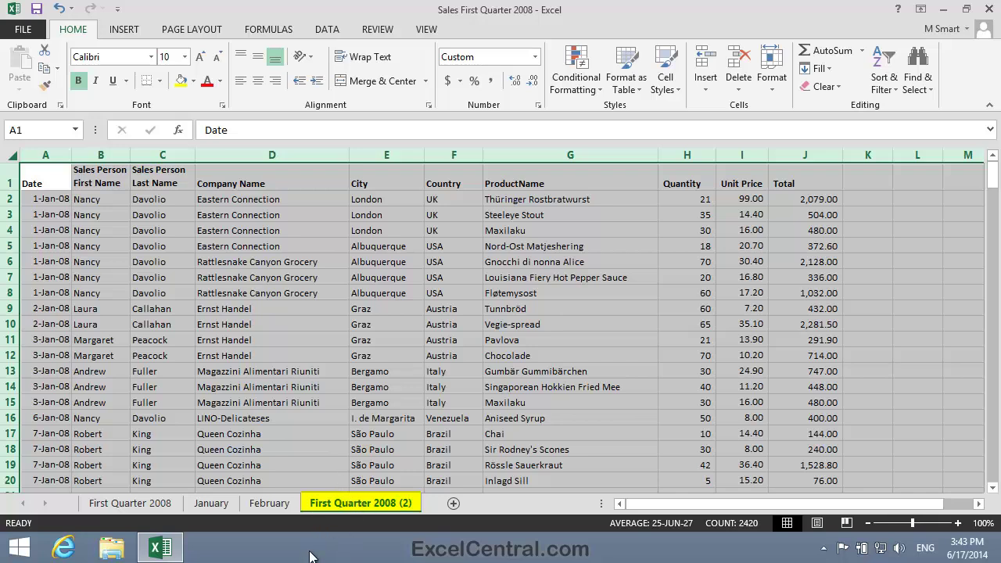
{"action": "double_click", "coordinate": [384, 506]}
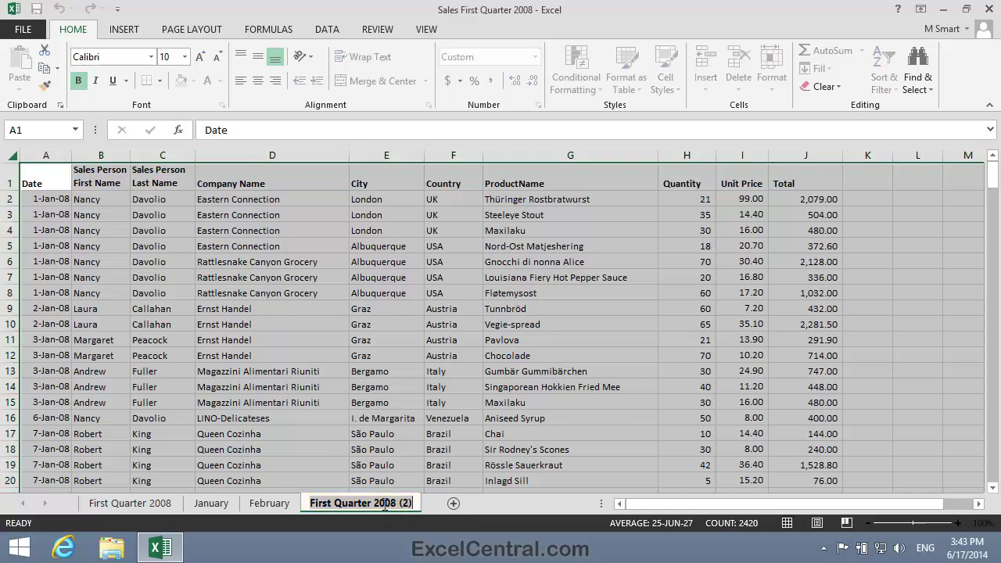
{"action": "type", "text": "March"}
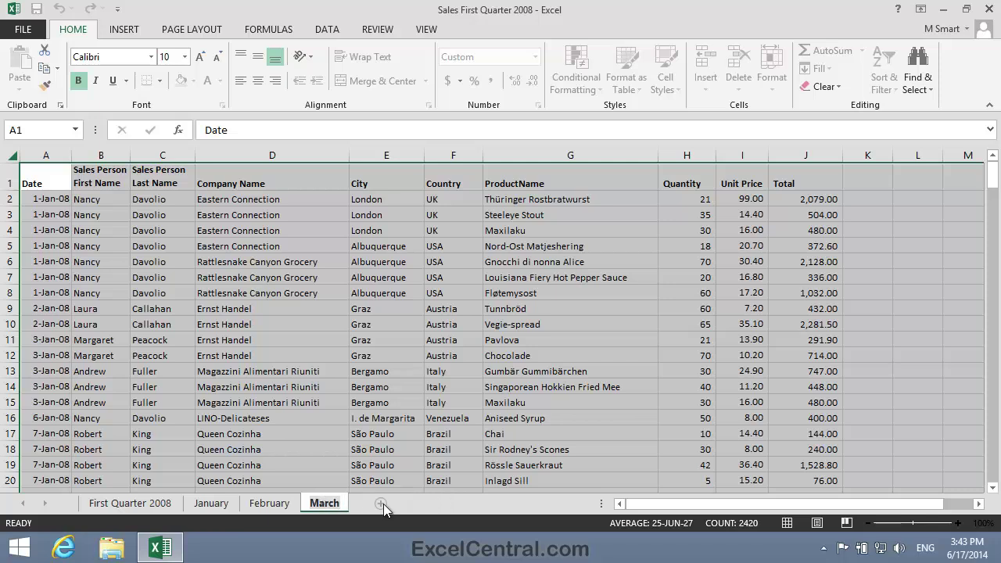
{"action": "key", "text": "Return"}
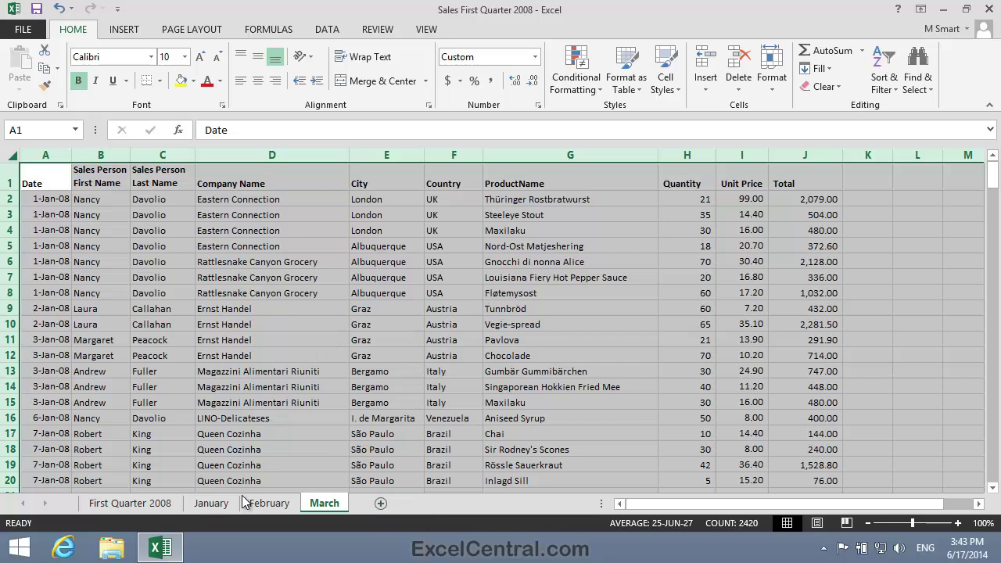
Step: On the January sheet, delete rows 87 to 242 containing February and March data
{"action": "left_click", "coordinate": [211, 504]}
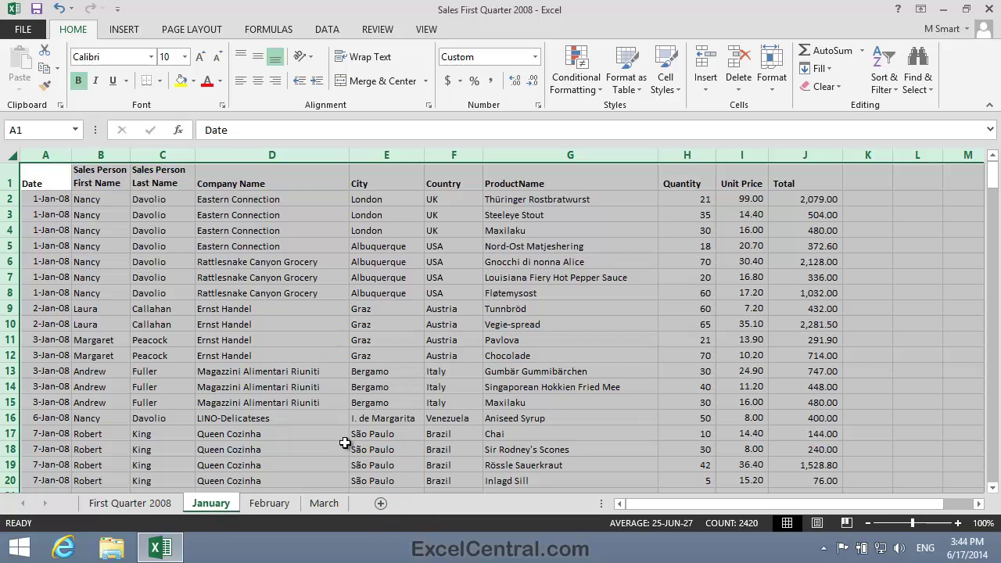
{"action": "left_click", "coordinate": [333, 280]}
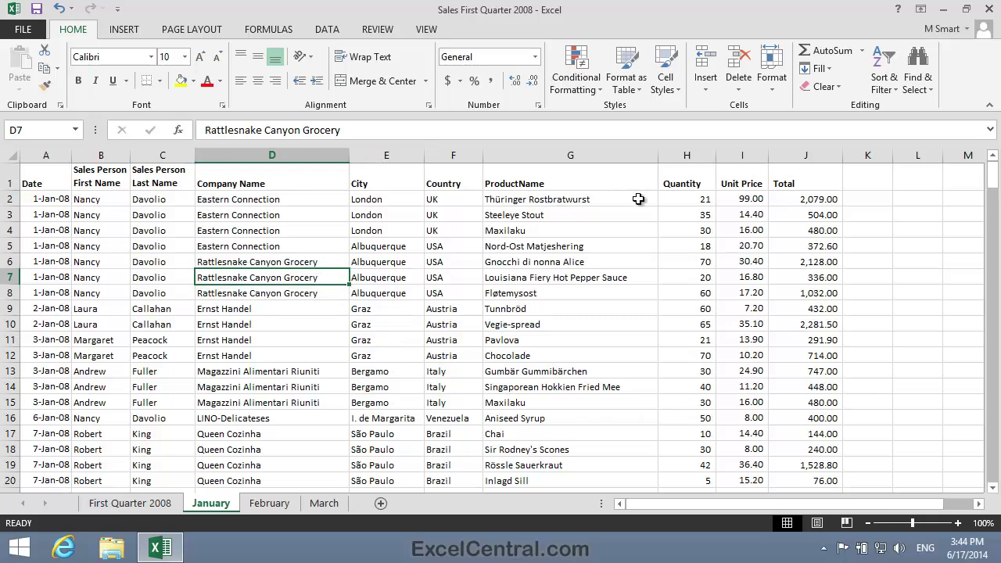
{"action": "left_click_drag", "start_coordinate": [997, 178], "coordinate": [997, 283]}
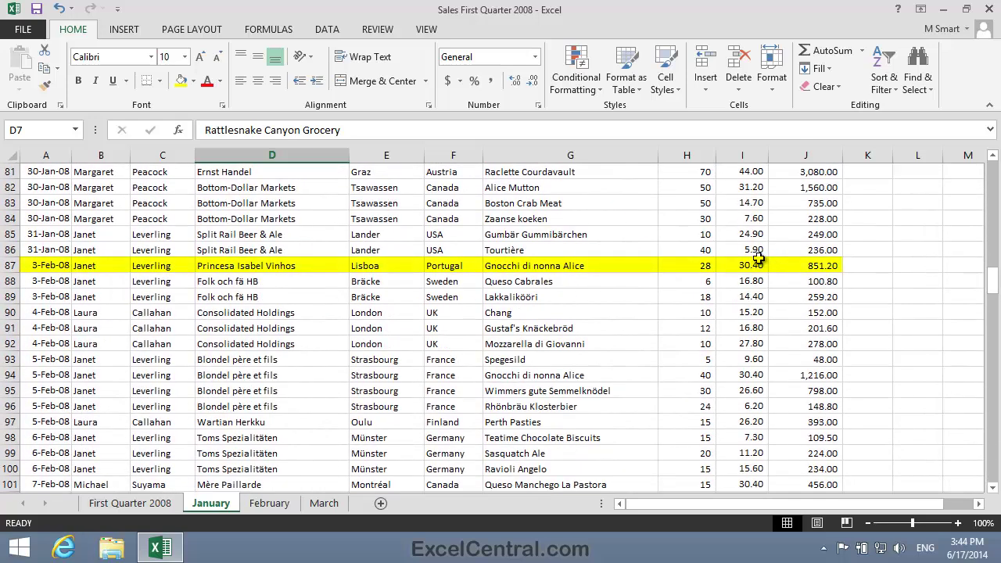
{"action": "left_click", "coordinate": [12, 267]}
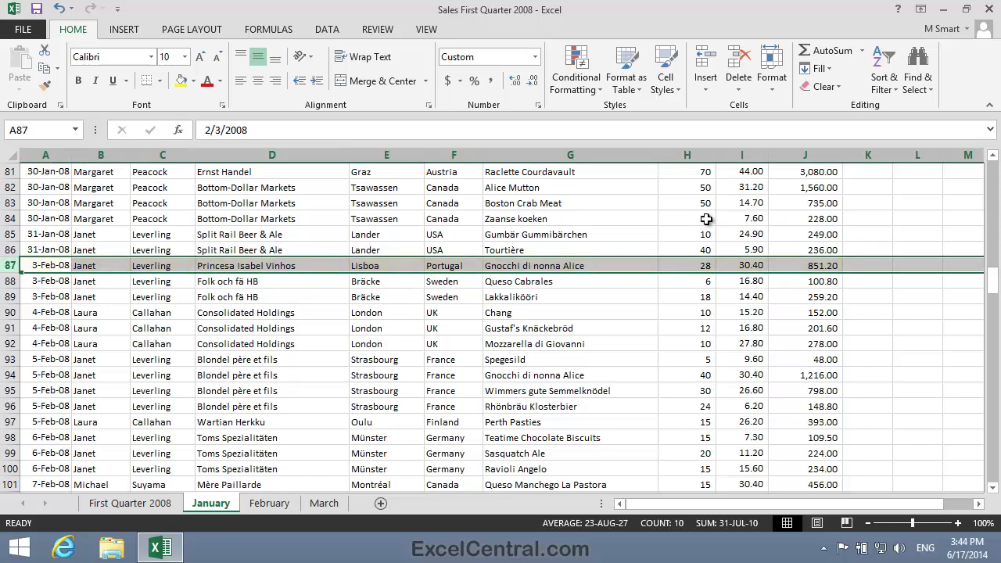
{"action": "left_click_drag", "start_coordinate": [993, 281], "coordinate": [993, 446]}
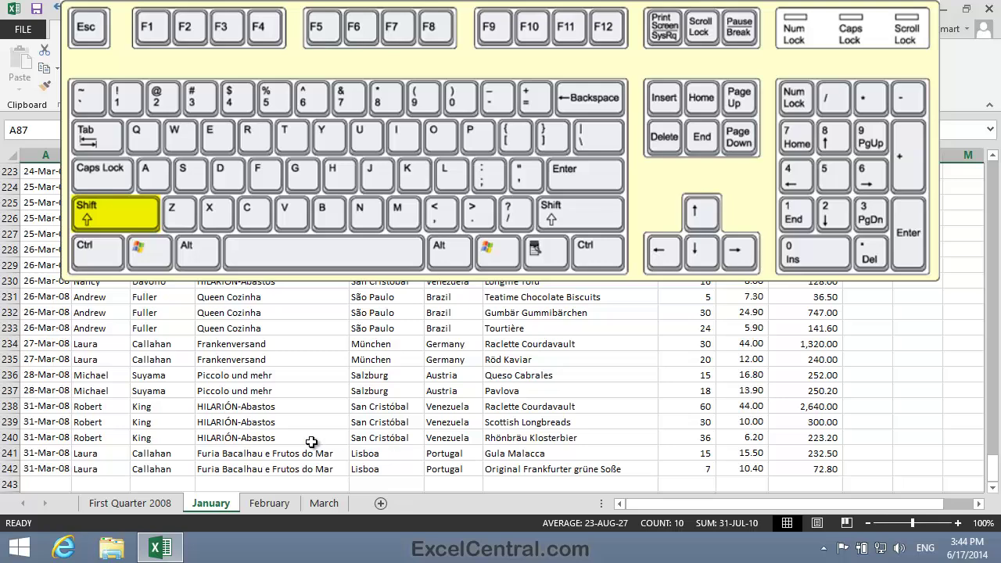
{"action": "left_click", "coordinate": [6, 469], "text": "shift"}
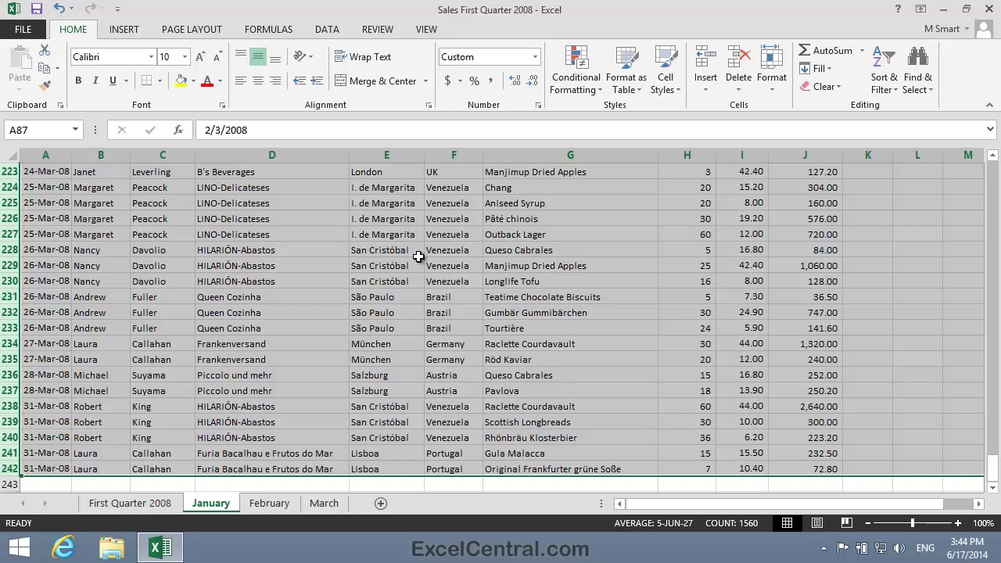
{"action": "right_click", "coordinate": [297, 236]}
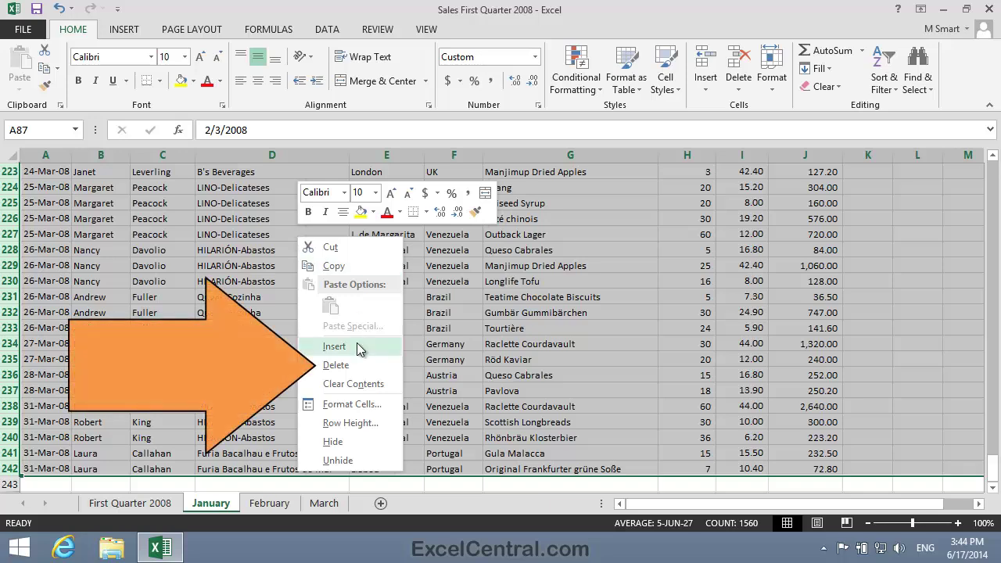
{"action": "key", "text": "Escape"}
{"action": "key", "text": "ctrl+minus"}
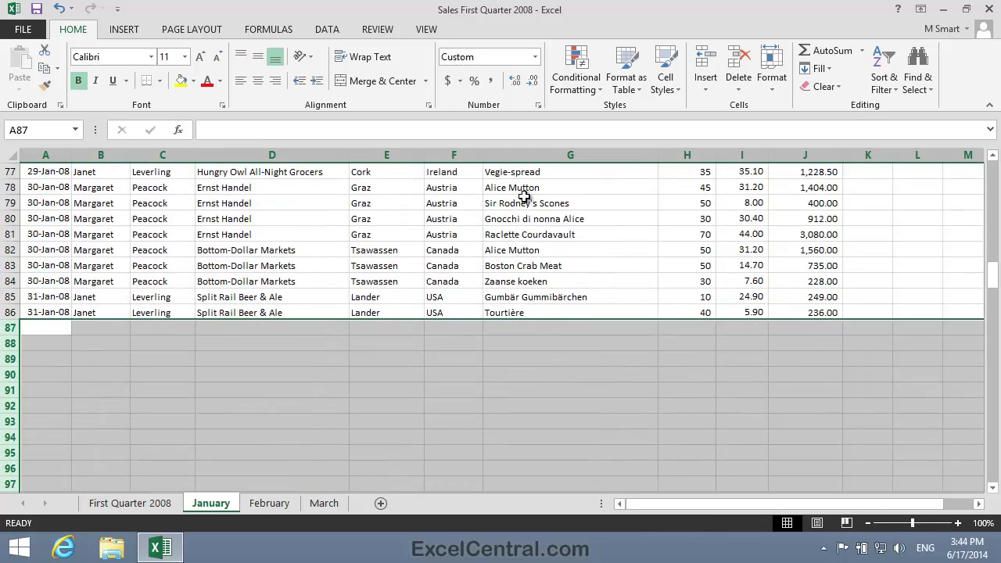
{"action": "left_click", "coordinate": [335, 284]}
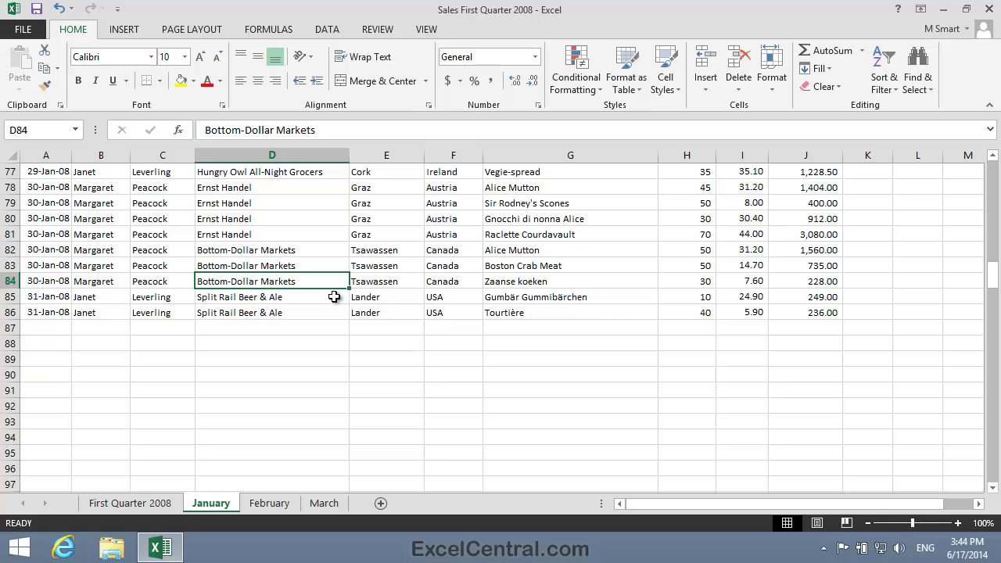
Step: On the February sheet, delete rows 2 to 86 containing the January data
{"action": "left_click", "coordinate": [269, 503]}
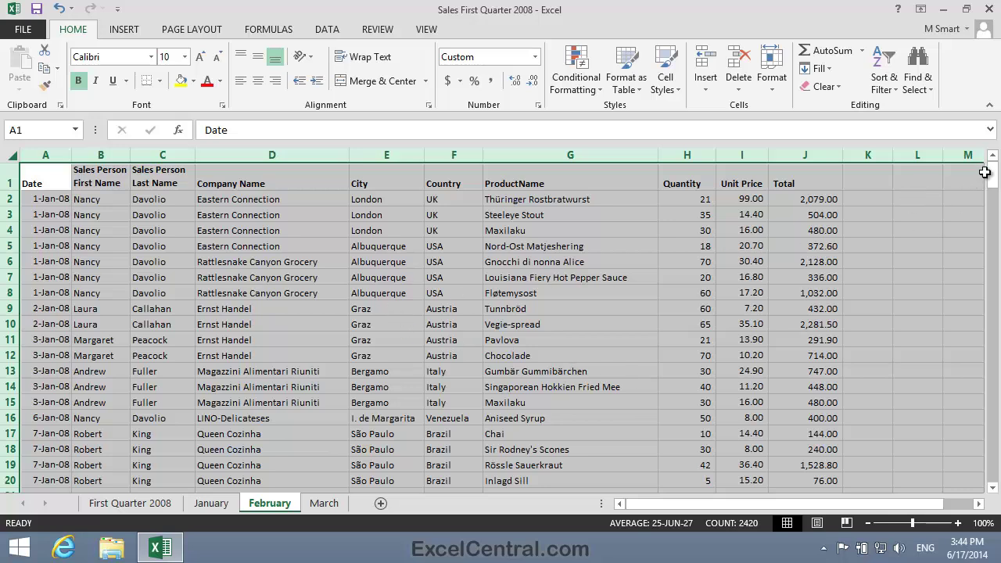
{"action": "left_click", "coordinate": [344, 312]}
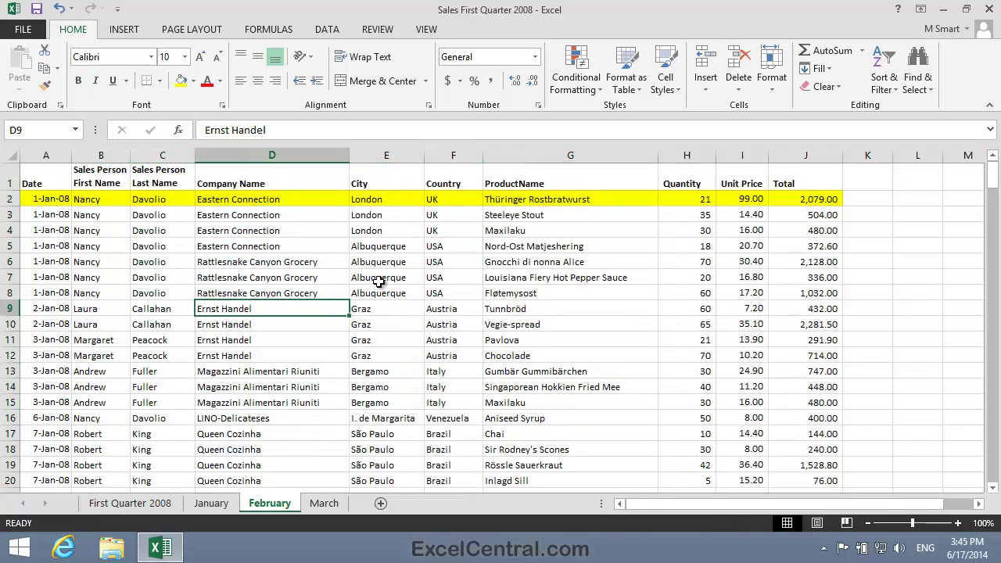
{"action": "left_click", "coordinate": [9, 200]}
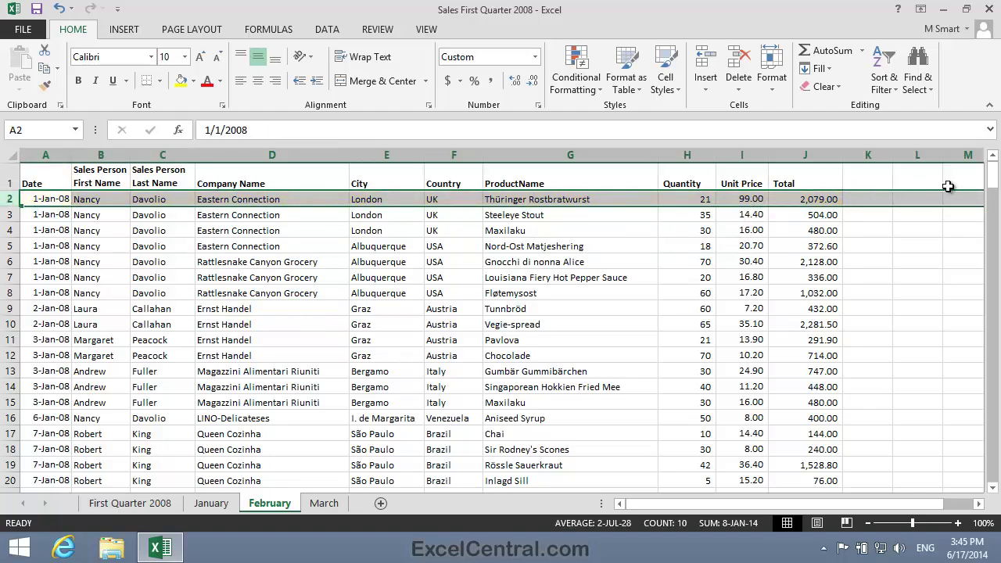
{"action": "left_click_drag", "start_coordinate": [994, 182], "coordinate": [990, 286]}
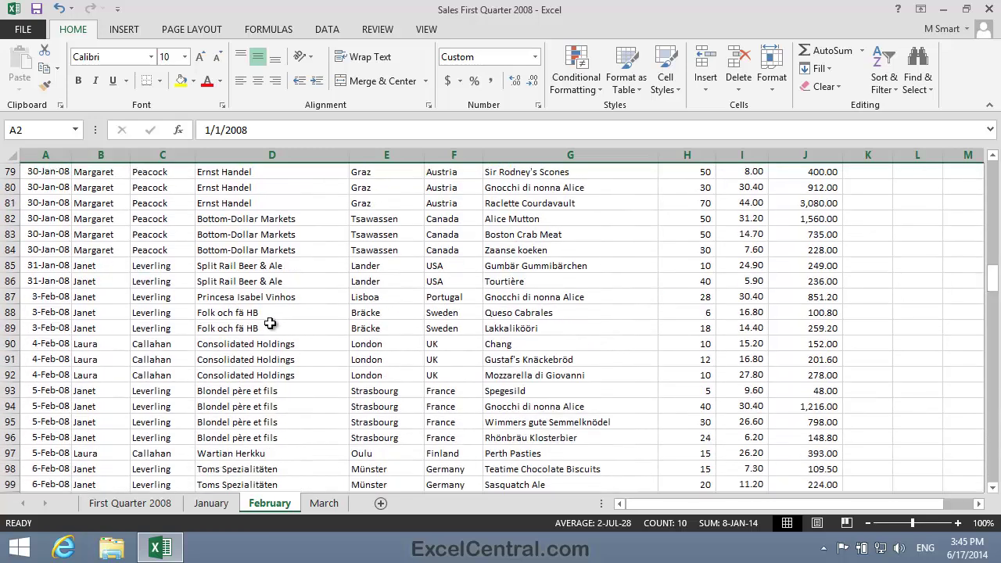
{"action": "left_click", "coordinate": [9, 281], "text": "shift"}
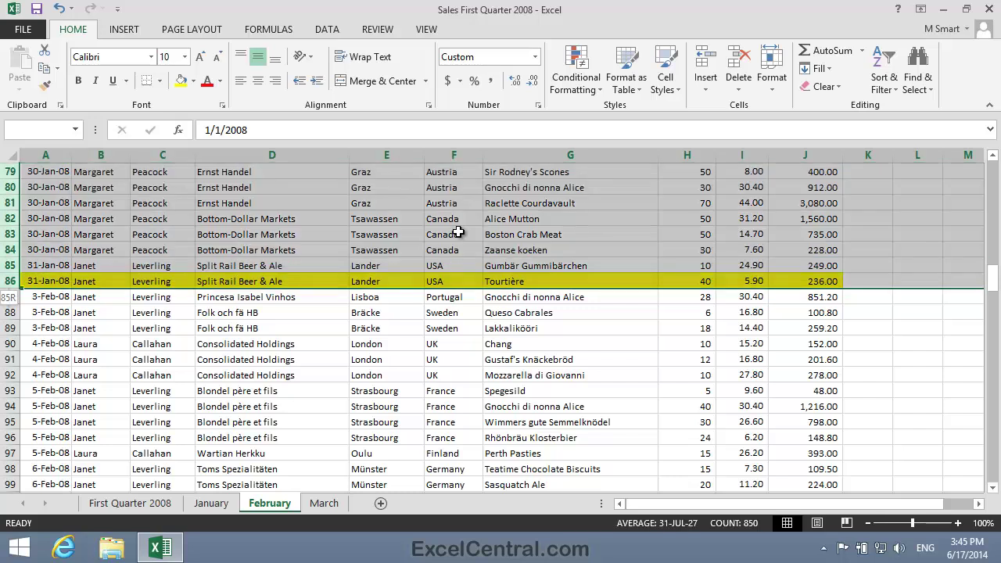
{"action": "right_click", "coordinate": [323, 205]}
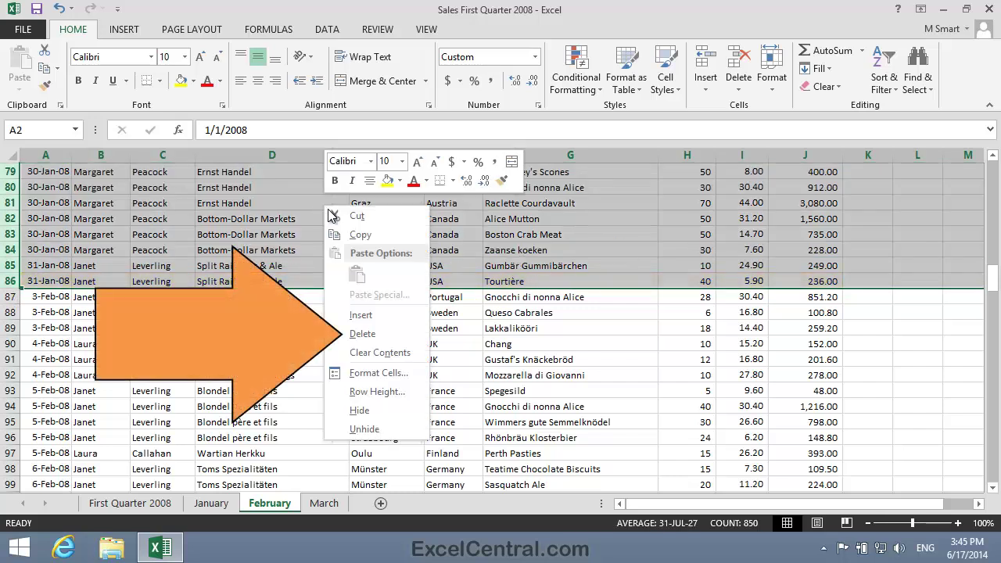
{"action": "left_click", "coordinate": [397, 334]}
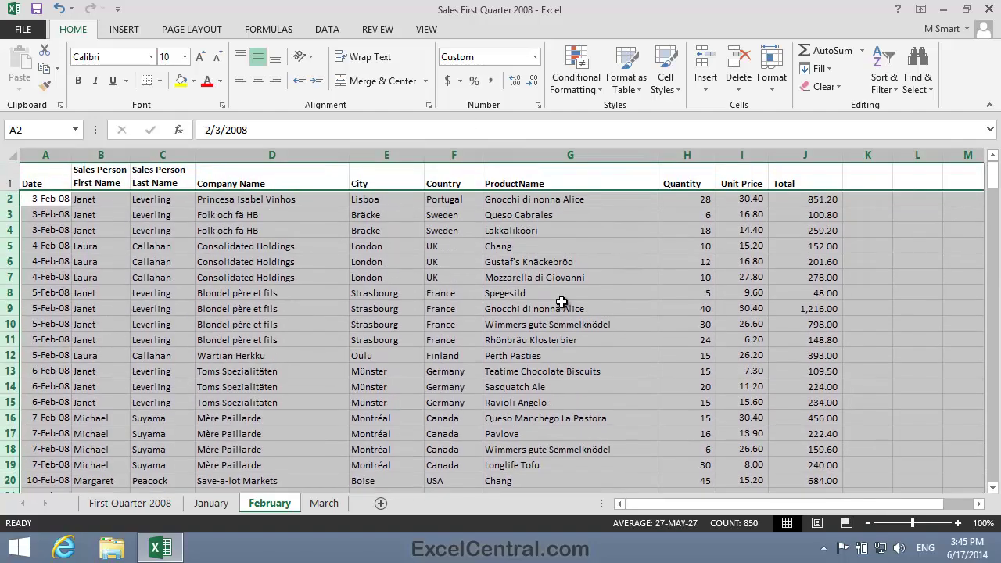
{"action": "left_click", "coordinate": [557, 293]}
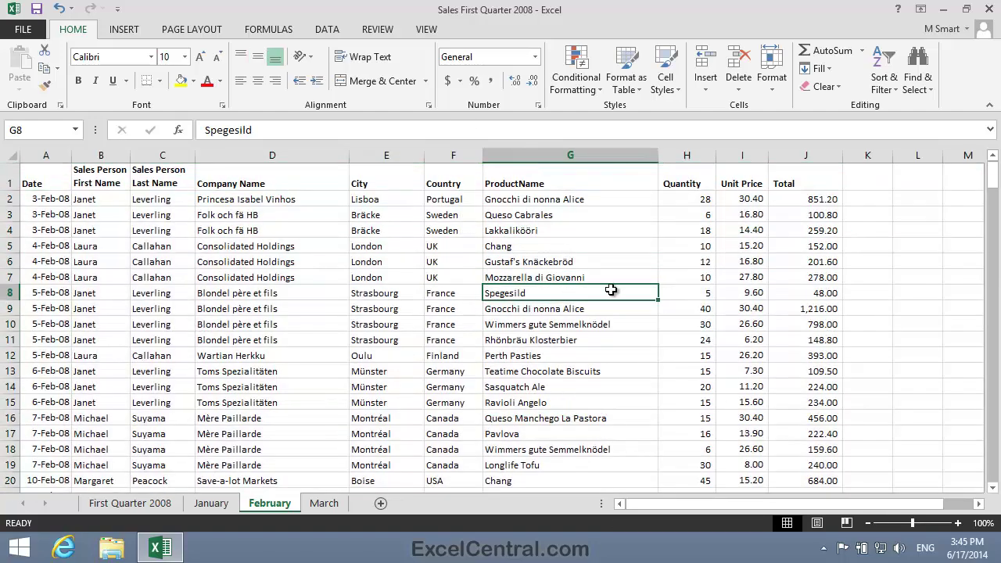
Step: Delete rows 81 to 157, the March data, from the February sheet
{"action": "scroll", "coordinate": [595, 293], "scroll_direction": "down", "scroll_amount": 19}
{"action": "scroll", "coordinate": [593, 298], "scroll_direction": "down", "scroll_amount": 12}
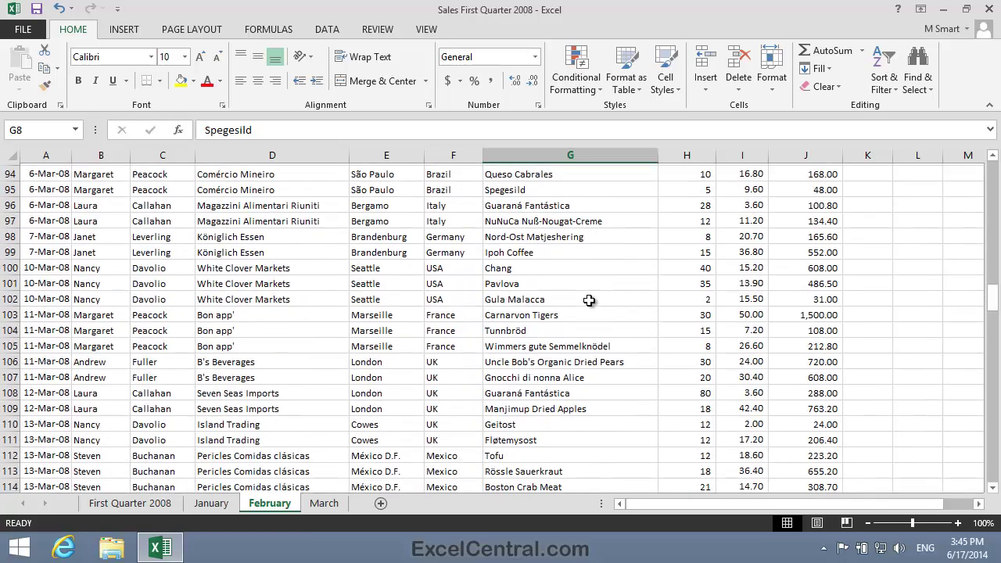
{"action": "scroll", "coordinate": [586, 301], "scroll_direction": "up", "scroll_amount": 6}
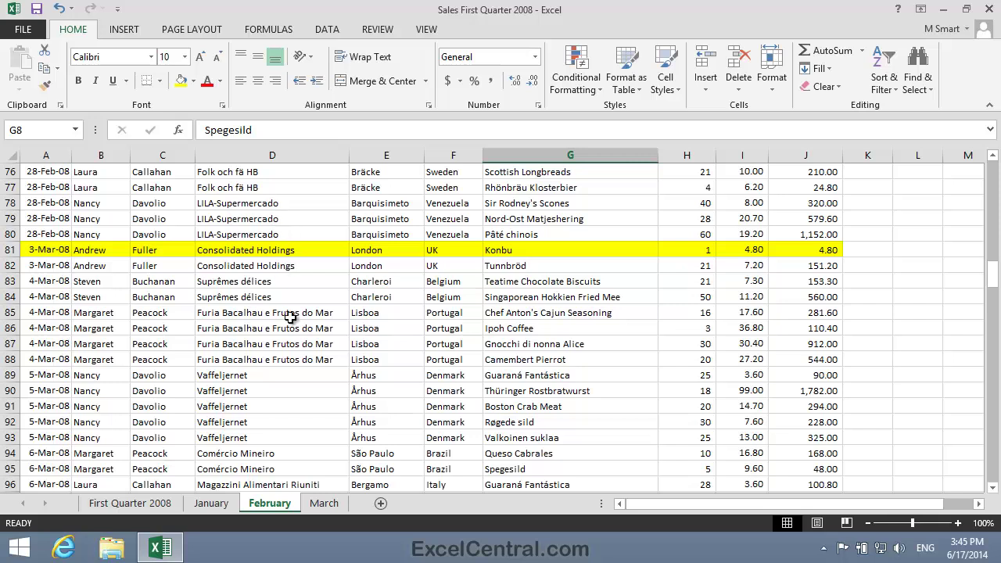
{"action": "left_click", "coordinate": [10, 249]}
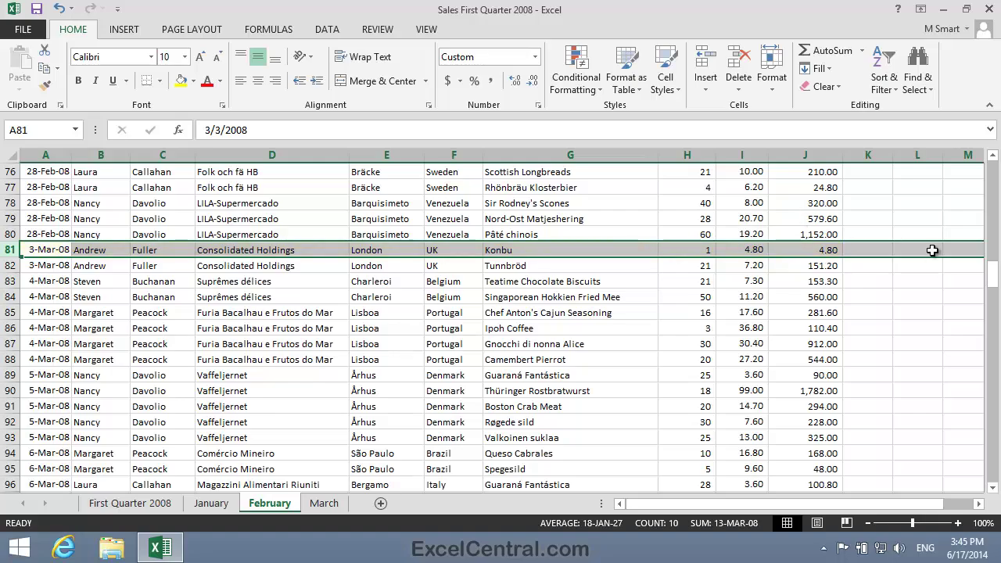
{"action": "left_click_drag", "start_coordinate": [992, 275], "coordinate": [956, 362]}
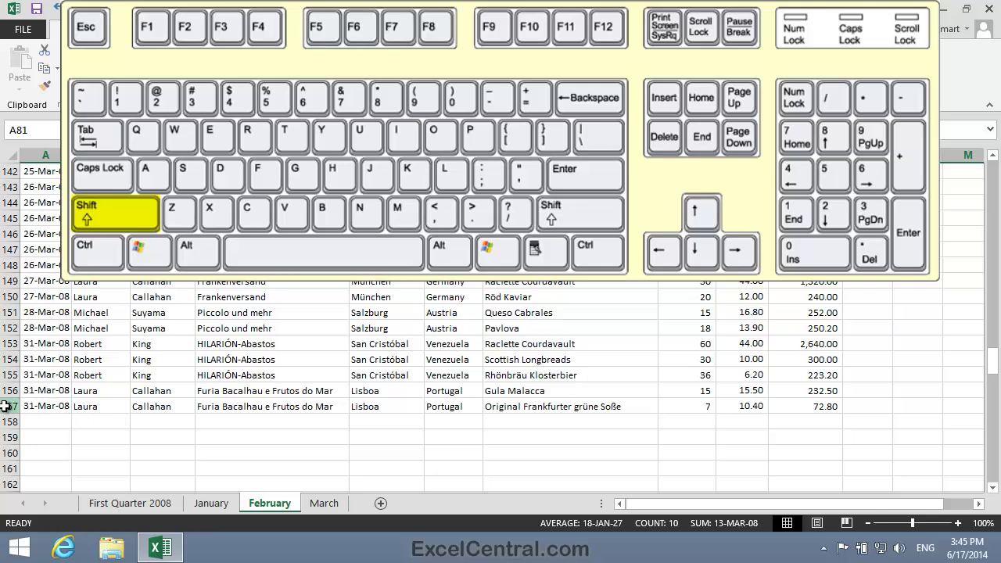
{"action": "left_click", "coordinate": [3, 406], "text": "shift"}
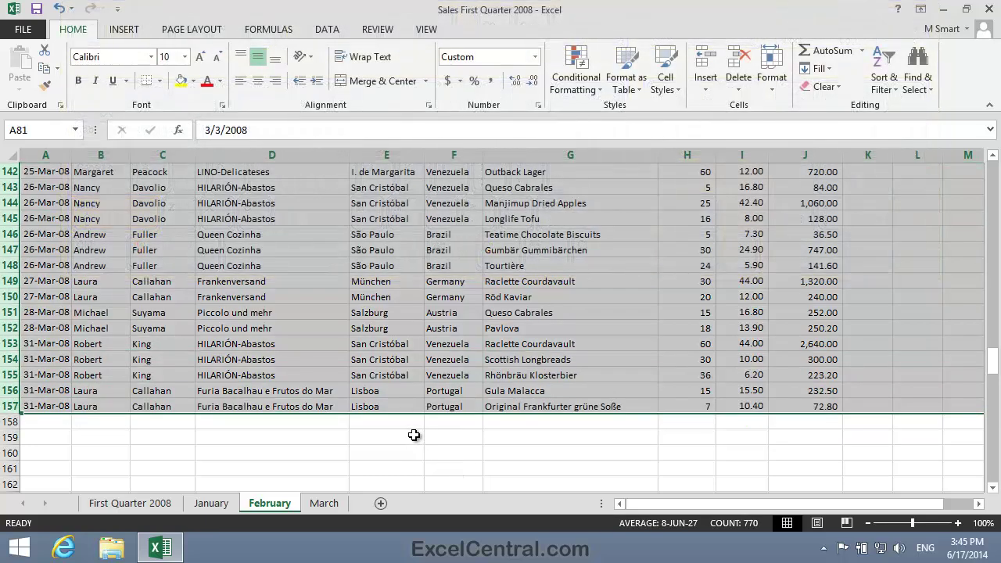
{"action": "right_click", "coordinate": [314, 249]}
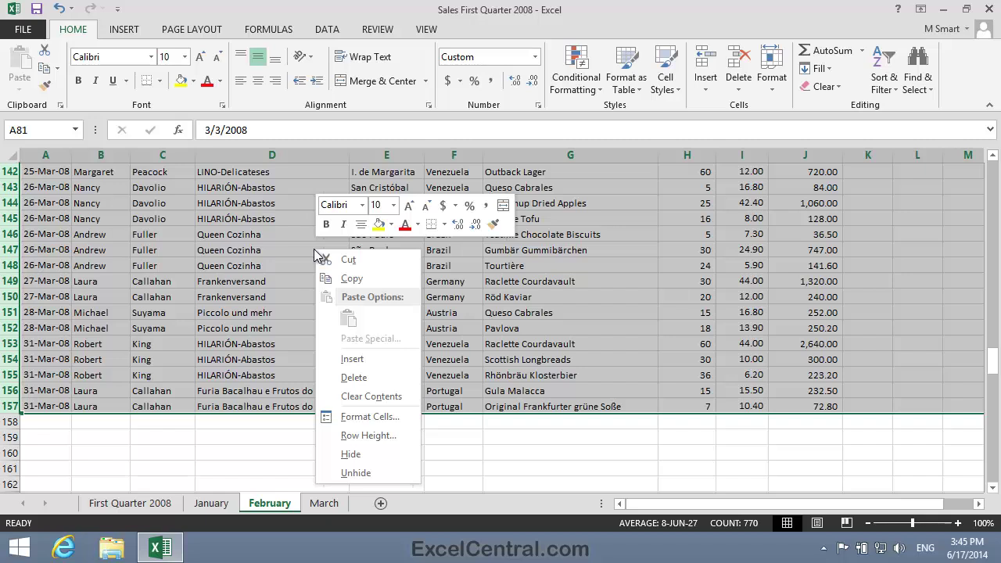
{"action": "left_click", "coordinate": [374, 378]}
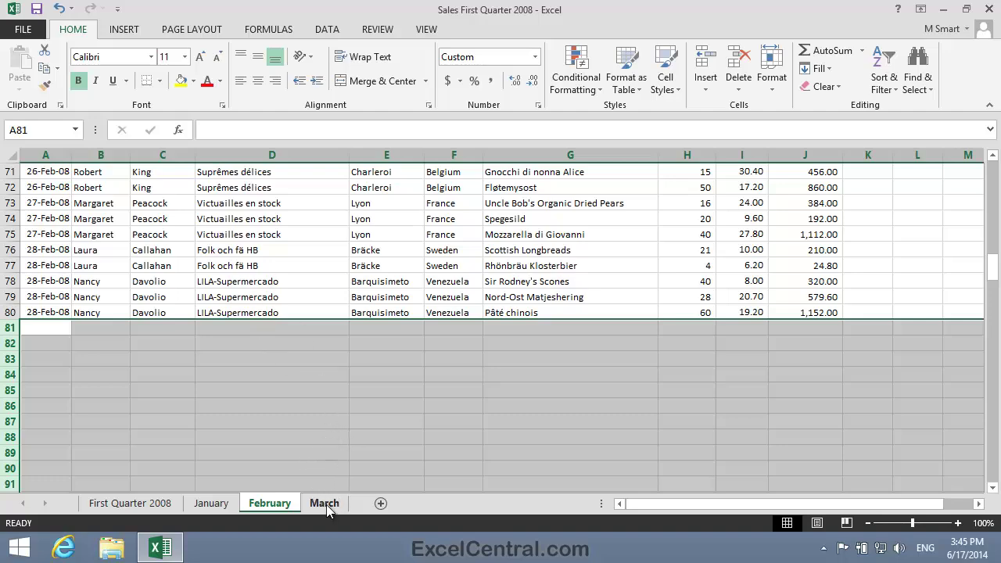
Step: On the March sheet, delete rows 2 to 165 of January and February data, then return to A1
{"action": "left_click", "coordinate": [326, 505]}
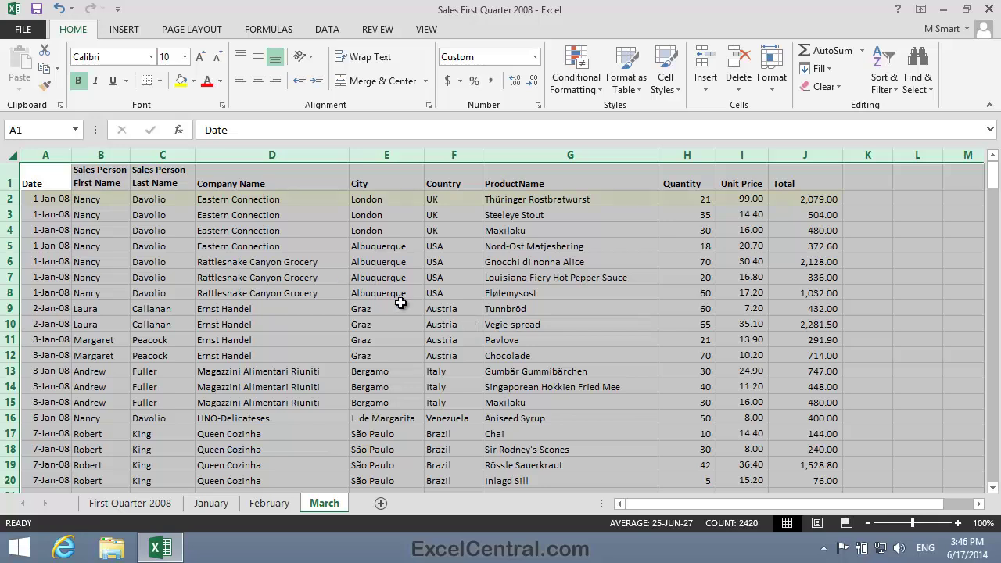
{"action": "left_click", "coordinate": [362, 294]}
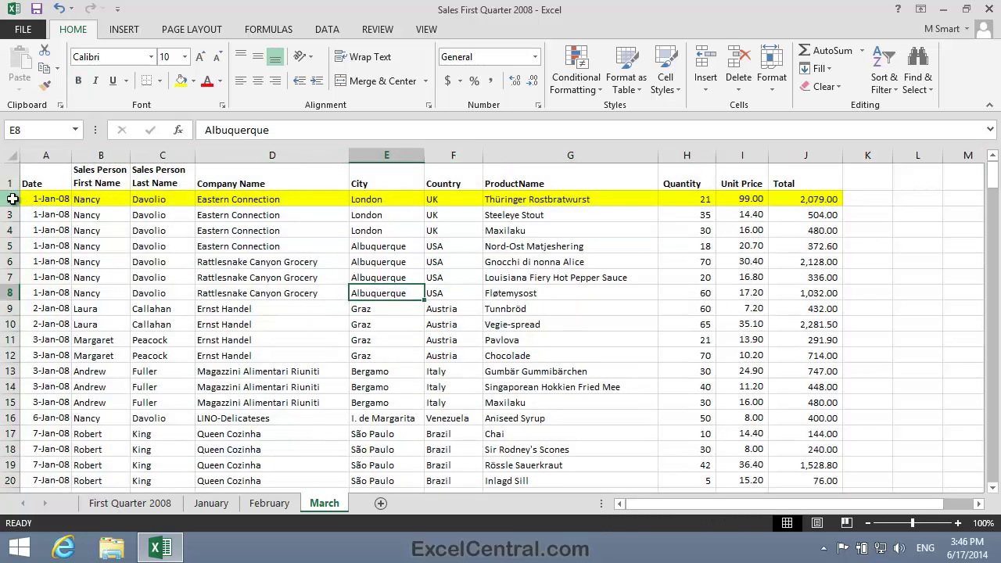
{"action": "left_click", "coordinate": [9, 199]}
{"action": "left_click_drag", "start_coordinate": [990, 186], "coordinate": [966, 378]}
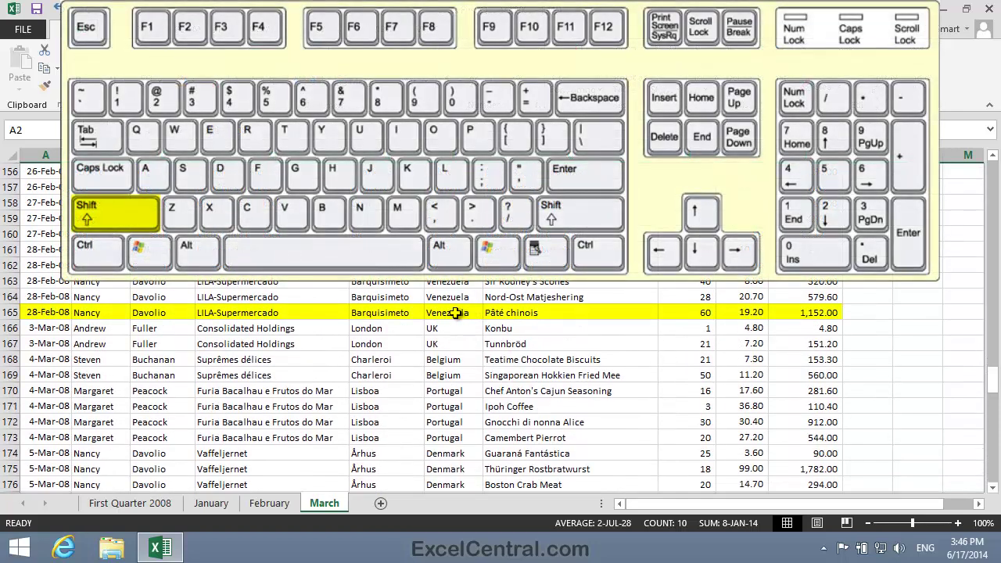
{"action": "left_click", "coordinate": [9, 313], "text": "shift"}
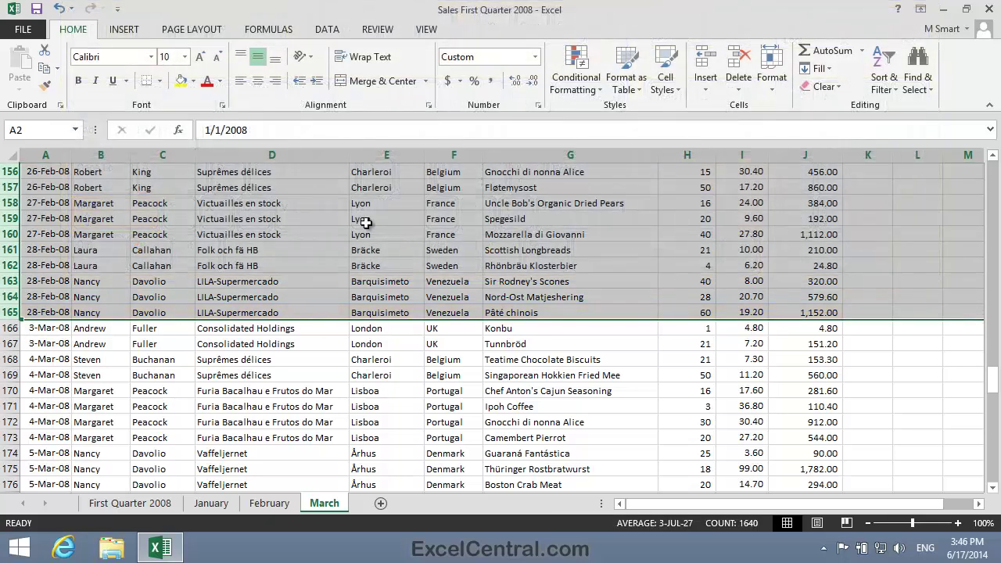
{"action": "right_click", "coordinate": [369, 209]}
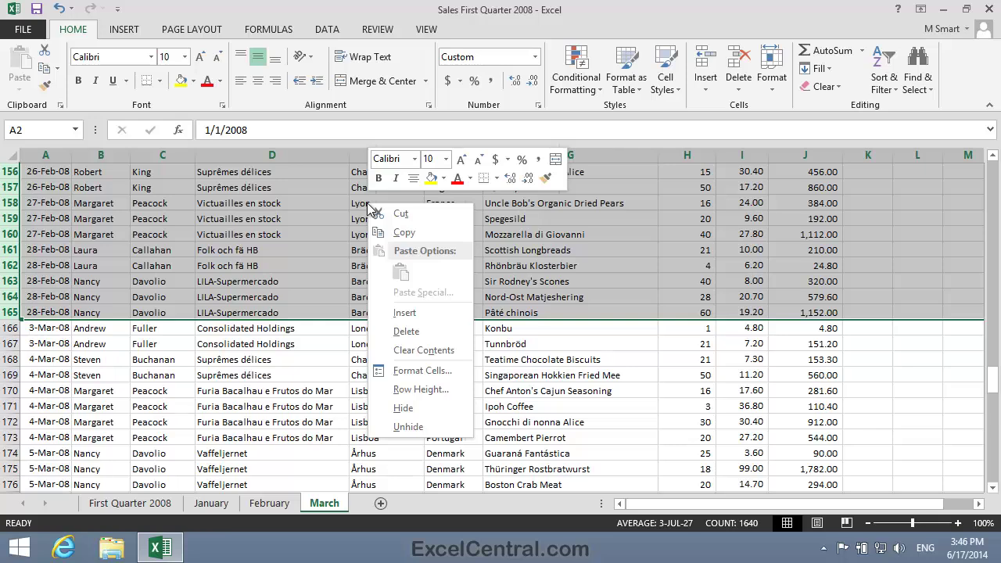
{"action": "left_click", "coordinate": [429, 334]}
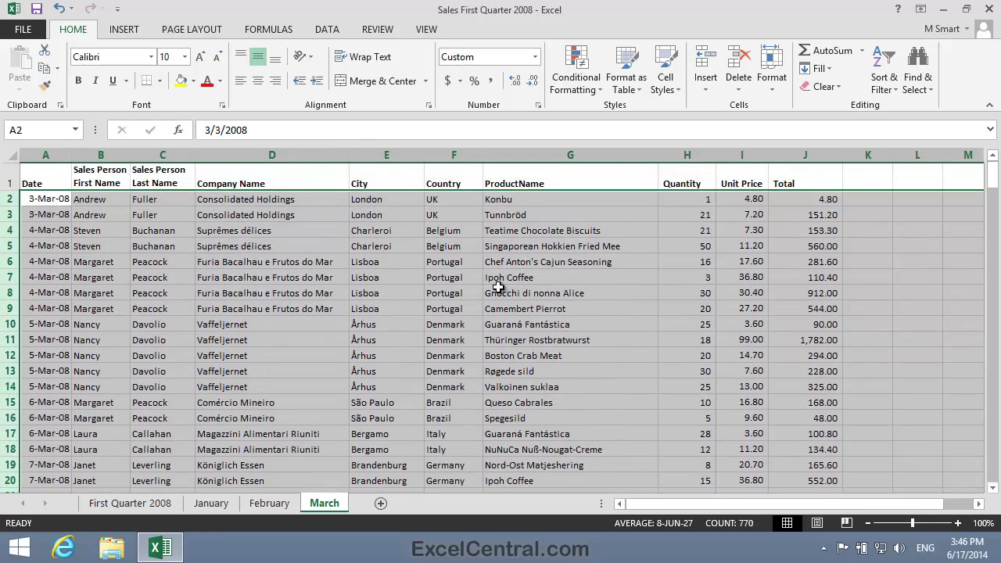
{"action": "key", "text": "ctrl+Home"}
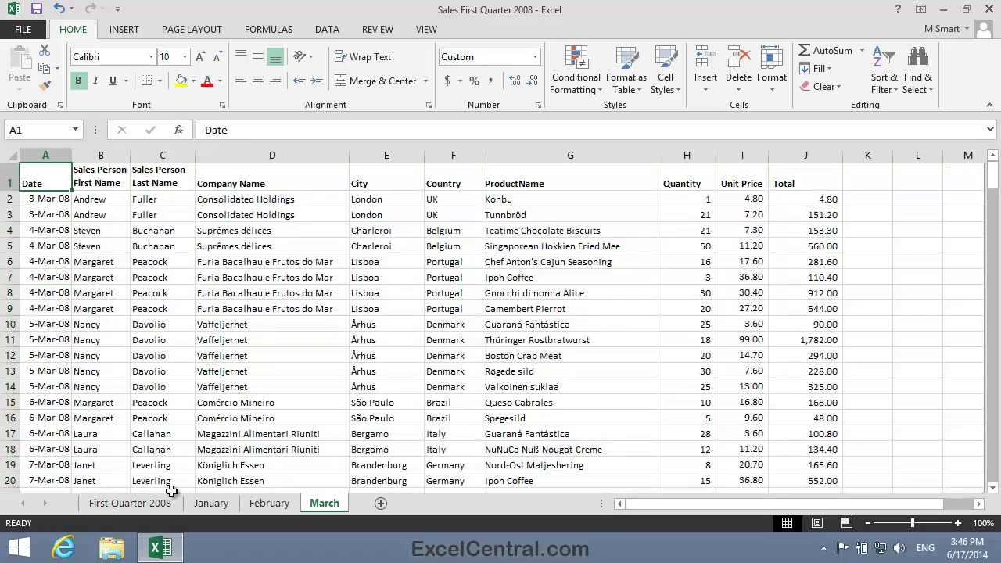
{"action": "left_click", "coordinate": [139, 504]}
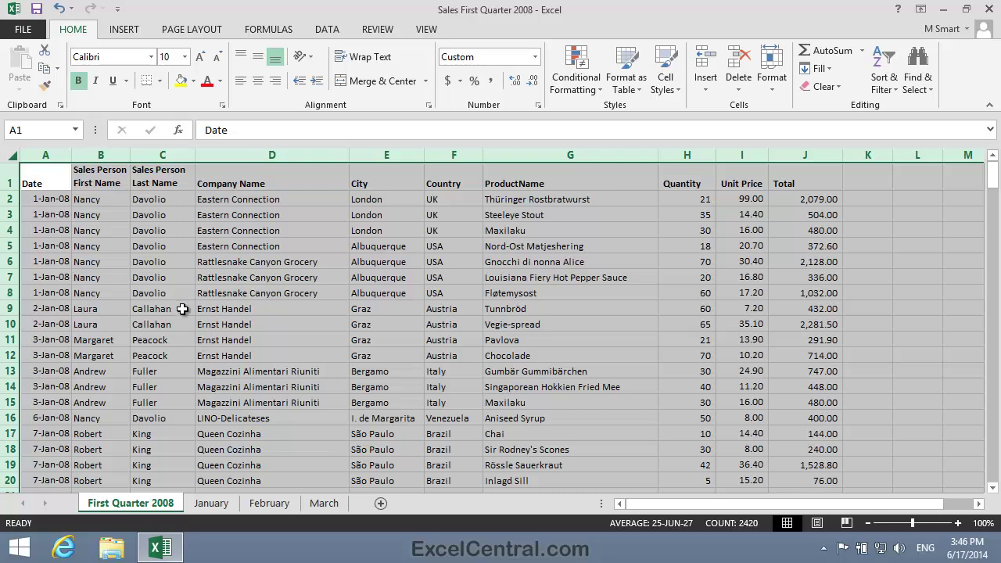
{"action": "left_click", "coordinate": [217, 507]}
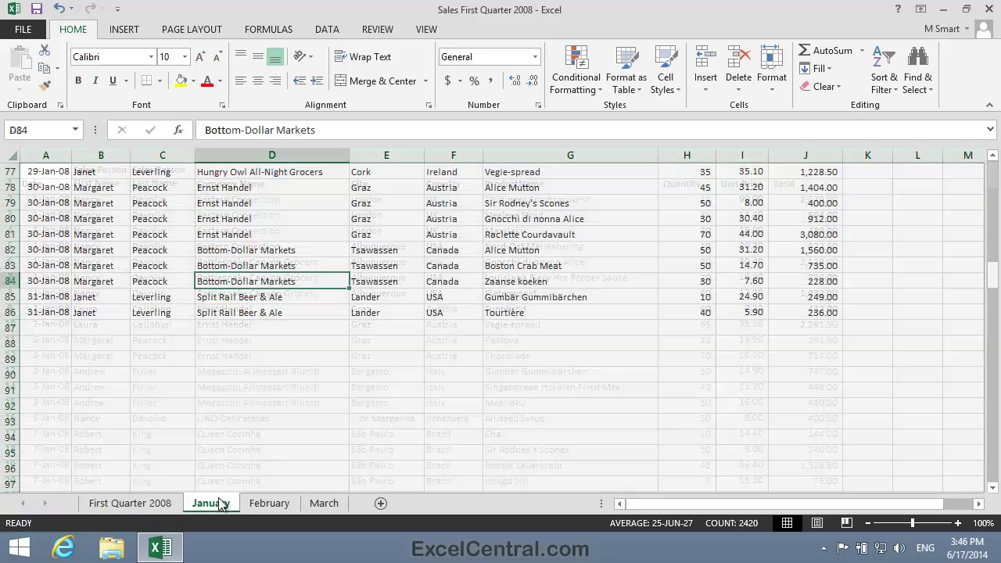
{"action": "left_click_drag", "start_coordinate": [992, 329], "coordinate": [991, 156]}
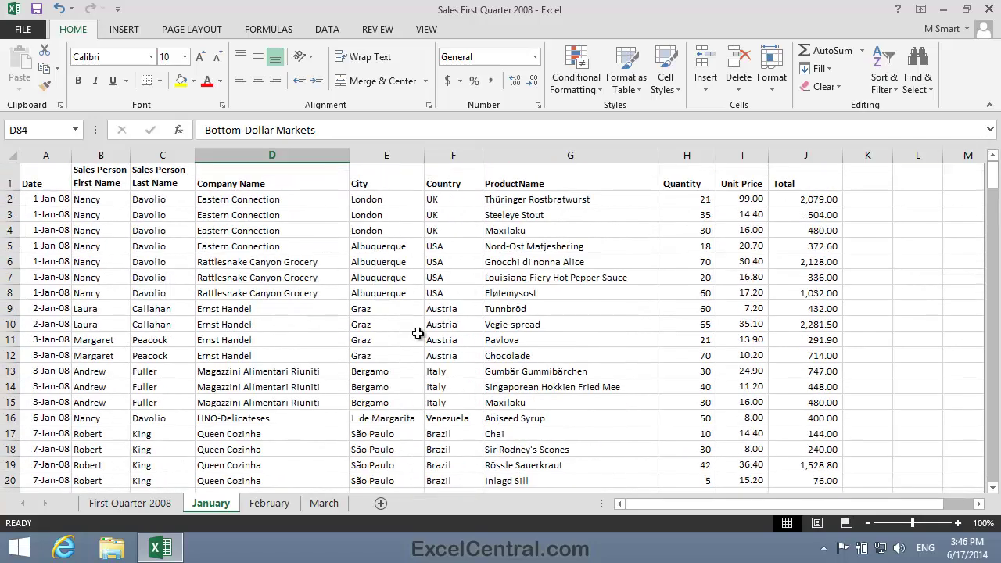
{"action": "left_click", "coordinate": [272, 506]}
{"action": "left_click_drag", "start_coordinate": [991, 282], "coordinate": [992, 161]}
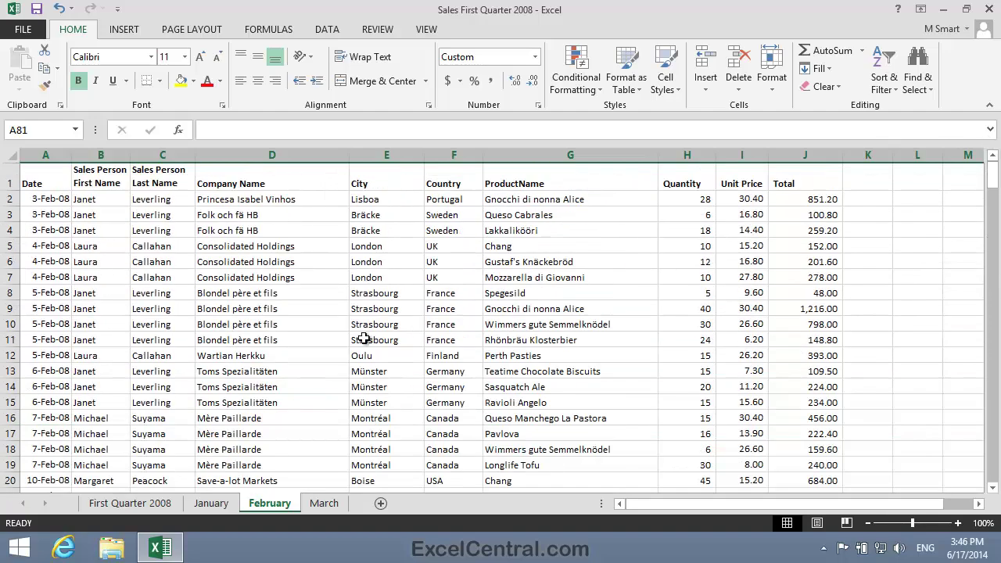
{"action": "left_click", "coordinate": [326, 504]}
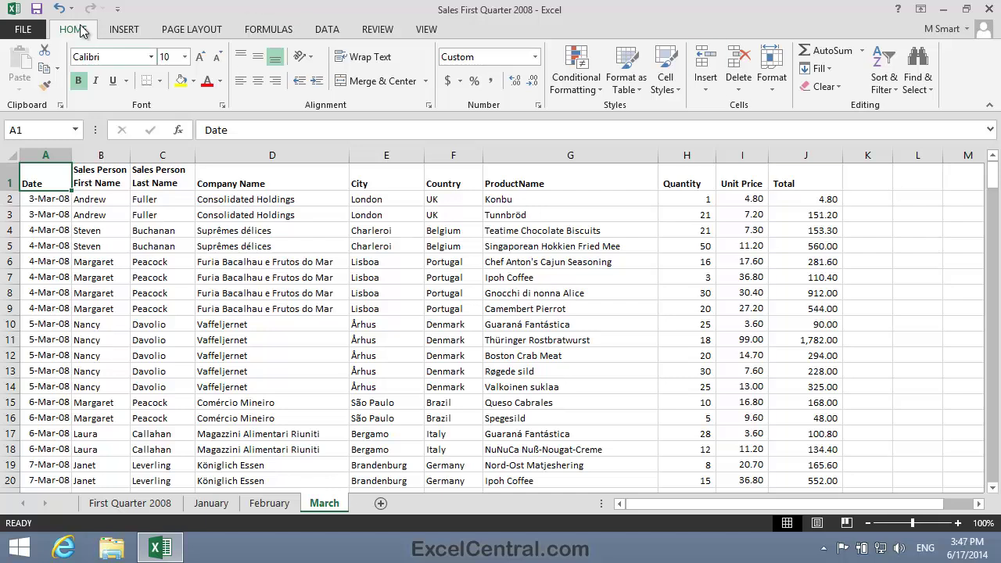
Step: Save As 'Sales First Quarter 2008-1' into the Excel 2013 Essential Skills folder
{"action": "left_click", "coordinate": [24, 30]}
{"action": "left_click", "coordinate": [31, 185]}
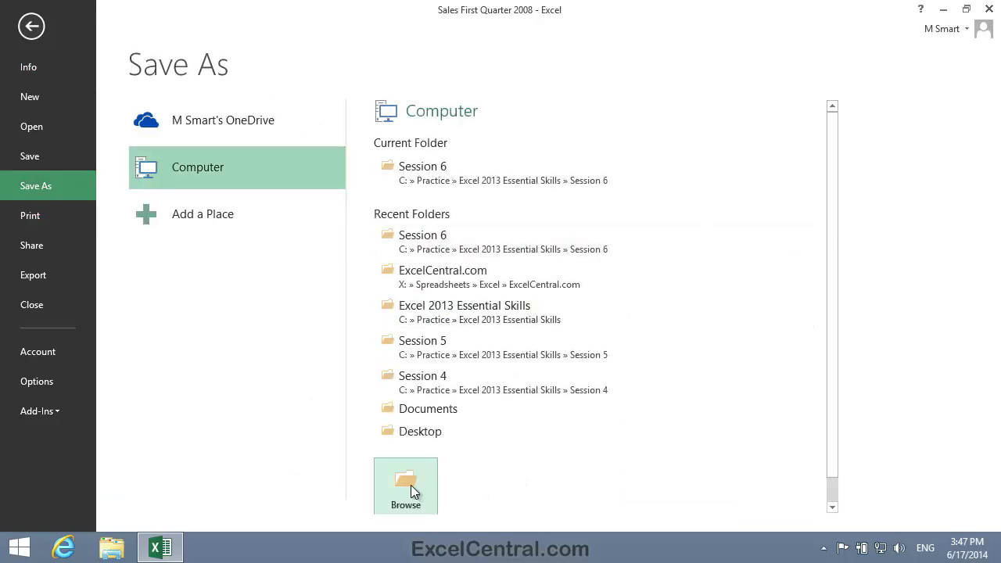
{"action": "left_click", "coordinate": [411, 485]}
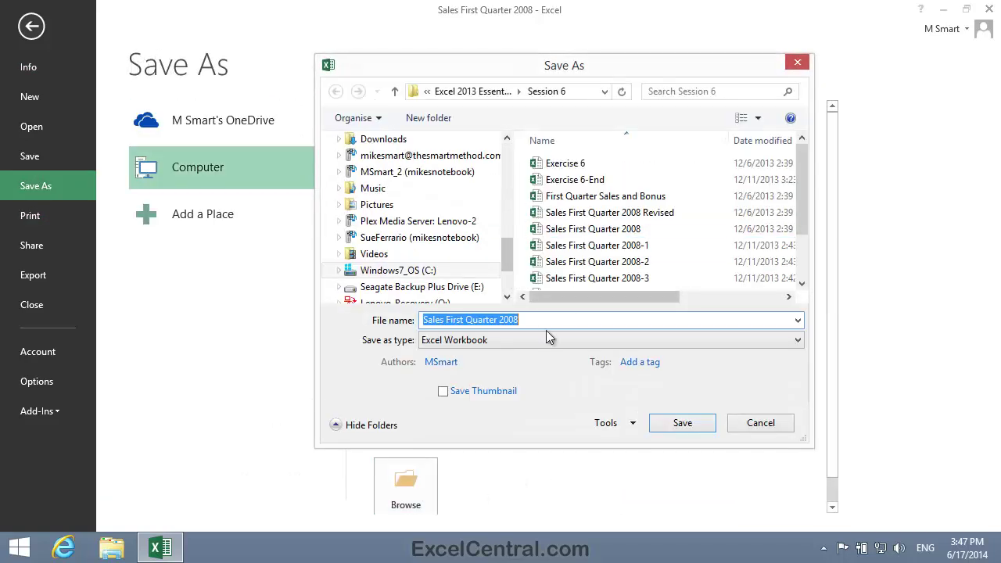
{"action": "left_click", "coordinate": [534, 320]}
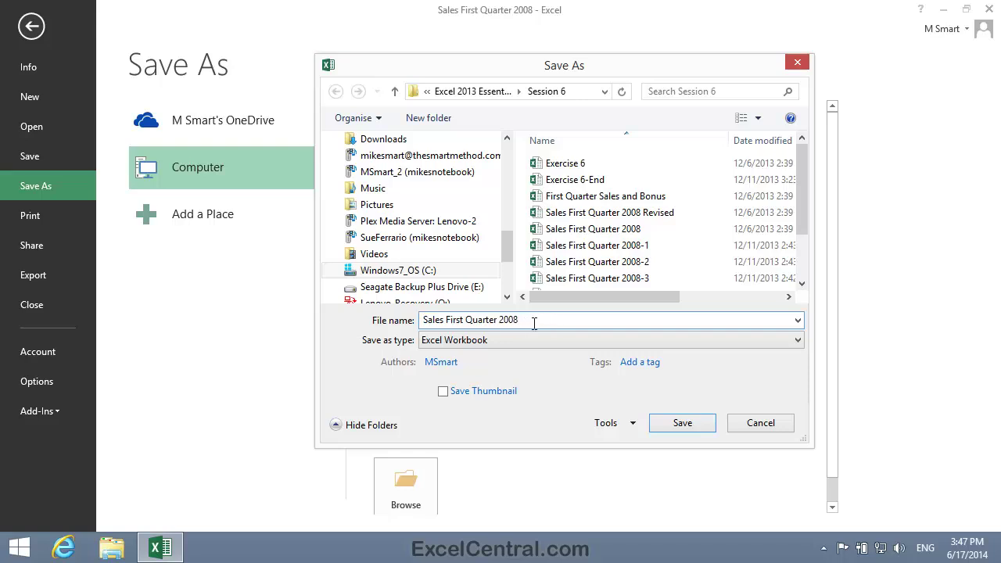
{"action": "type", "text": "-1"}
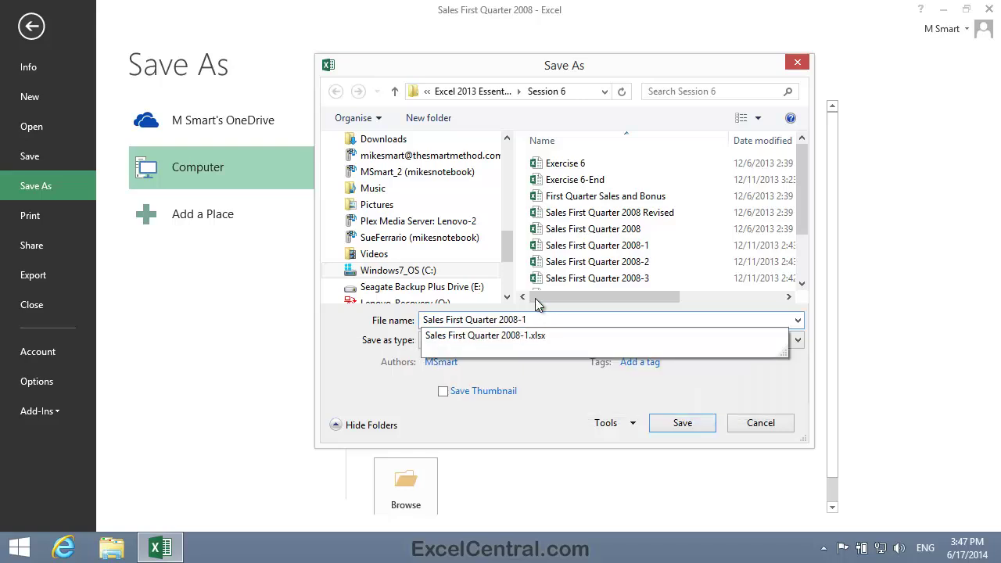
{"action": "left_click", "coordinate": [461, 92]}
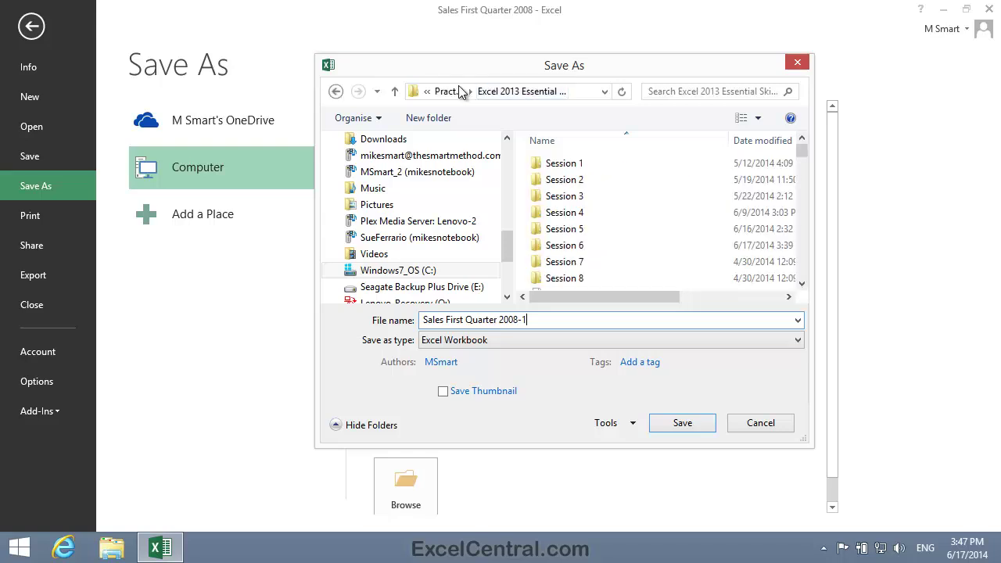
{"action": "left_click", "coordinate": [682, 423]}
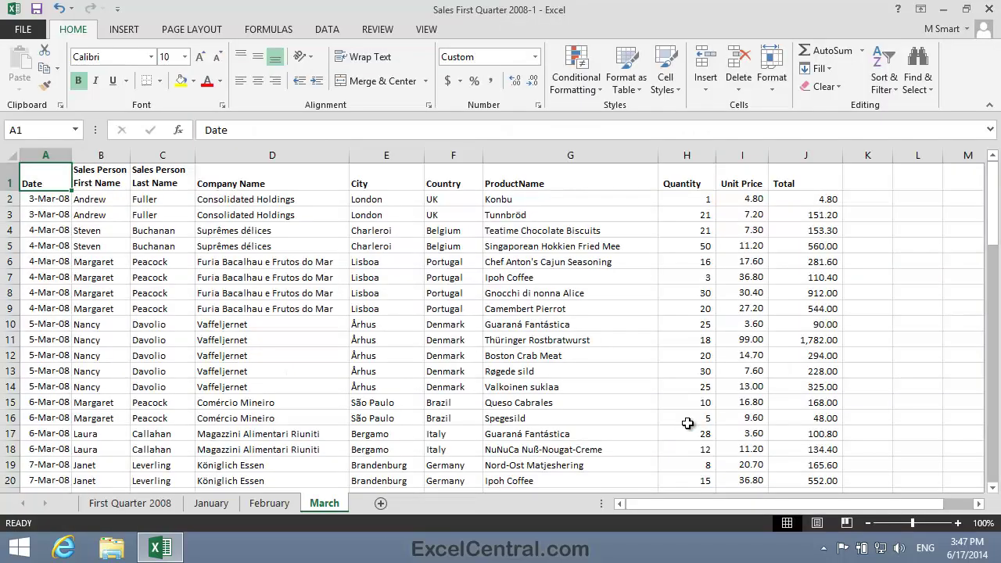